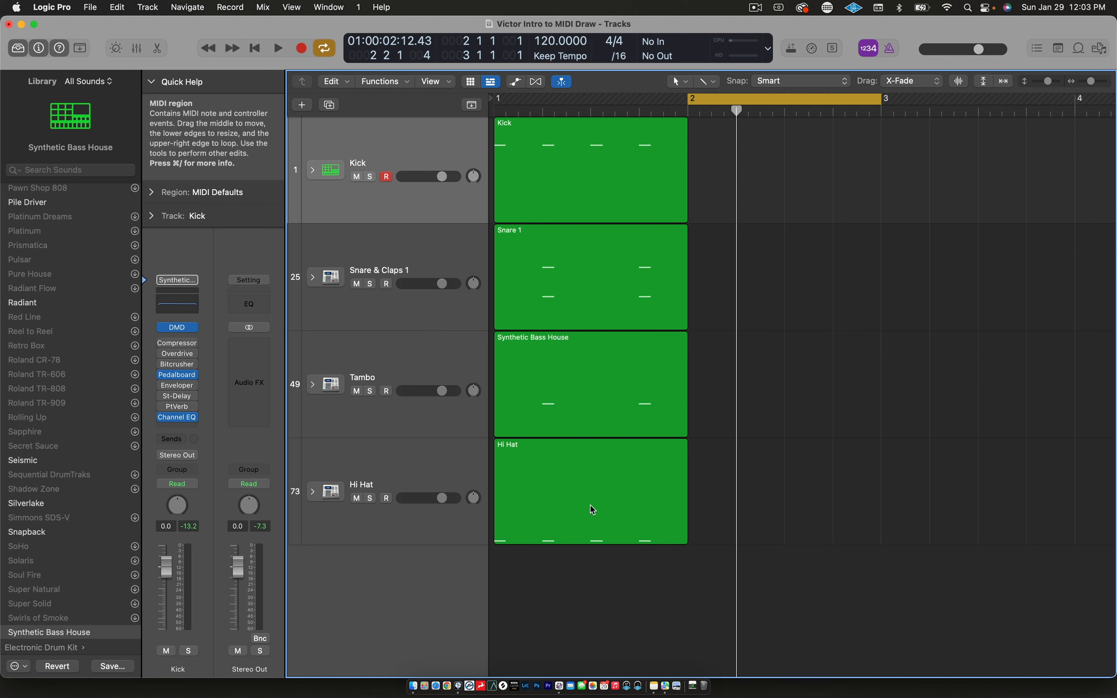
Open Musical Typing for the Kick track and audition a few notes in the C2 octave.
scroll(936, 398, "right", 2)
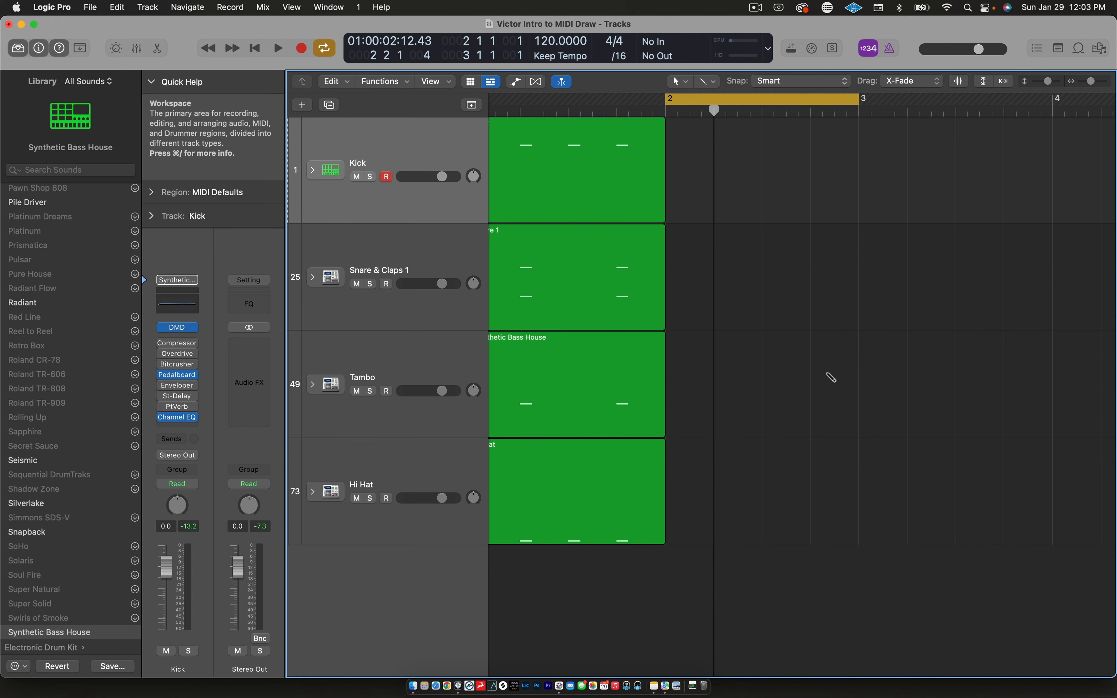
key("super+k")
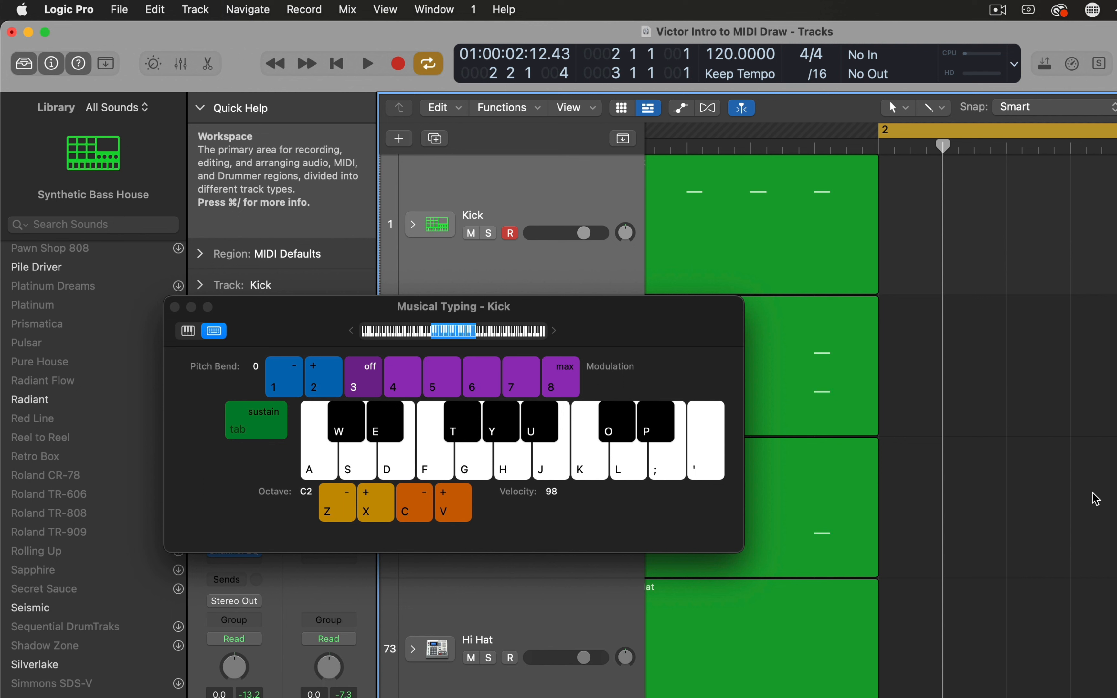
key("s")
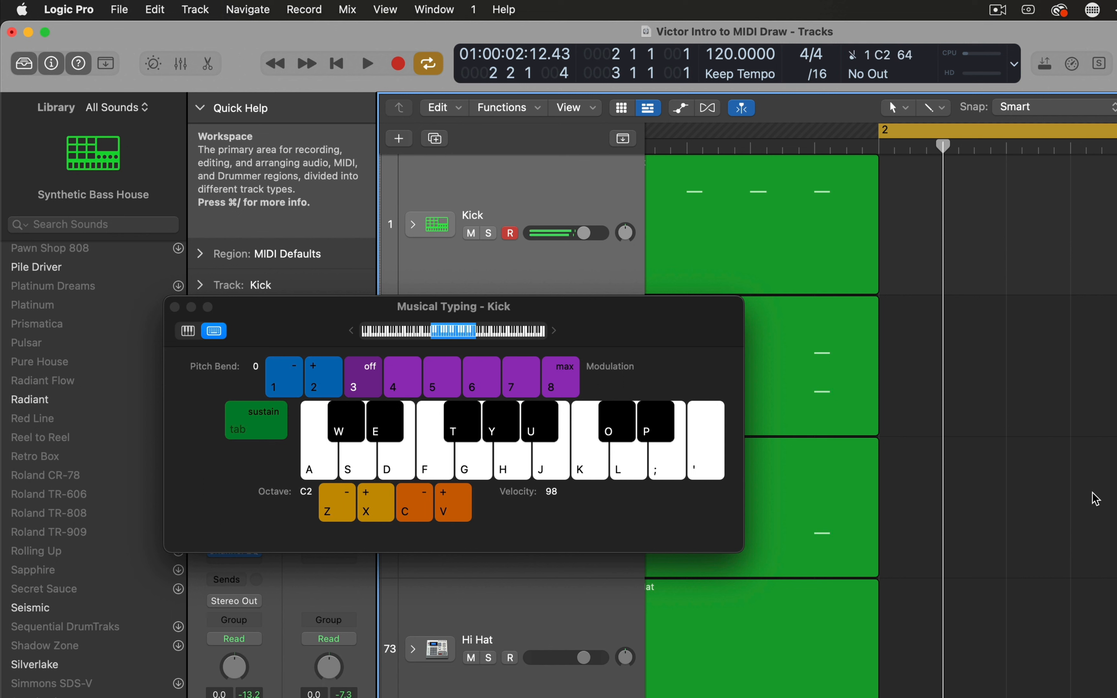
key("s")
key("d")
key("f")
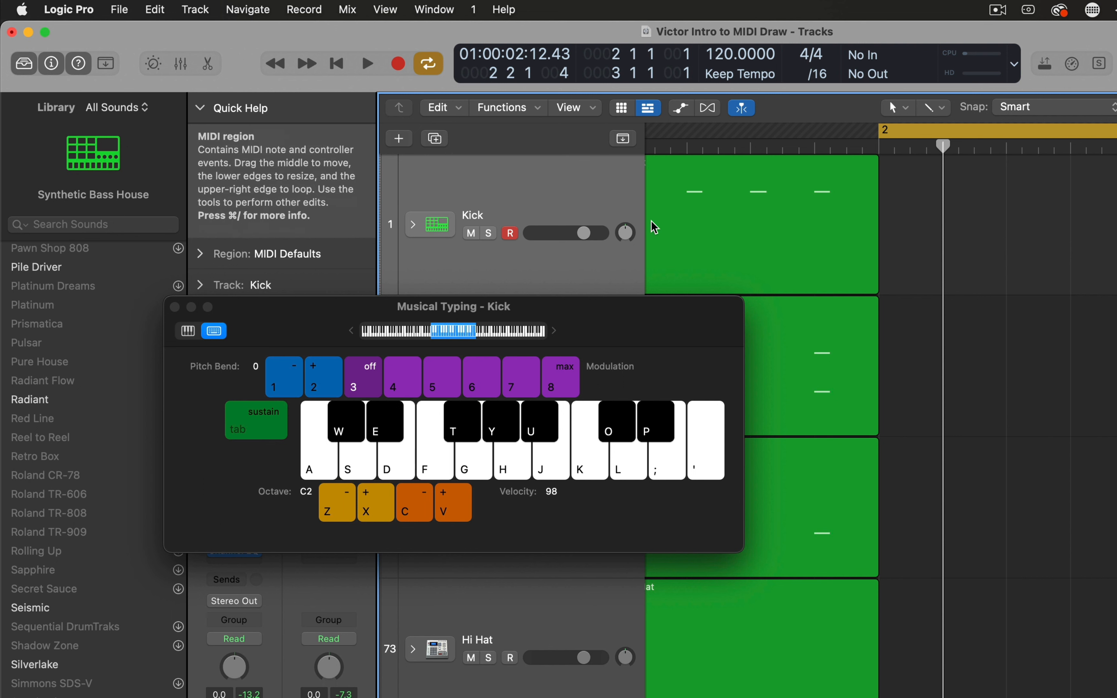
Open the Kick region in the Piano Roll, clear Musical Typing from over it, and select all Kick 3 notes on F1.
double_click(760, 216)
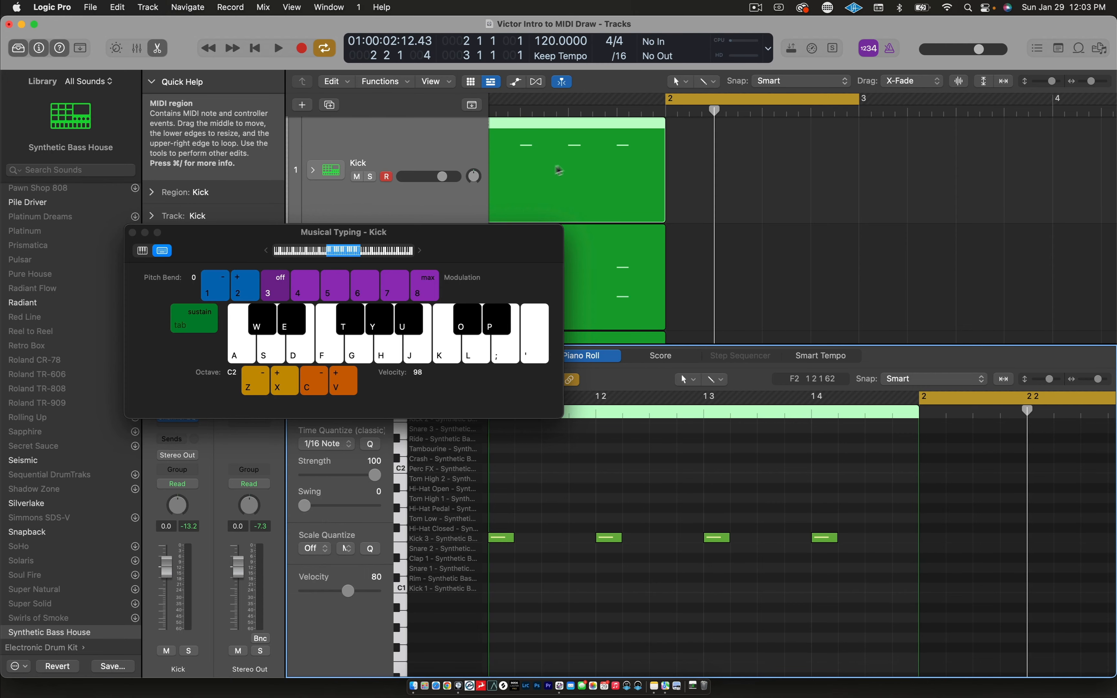
left_click_drag(510, 240, 504, 154)
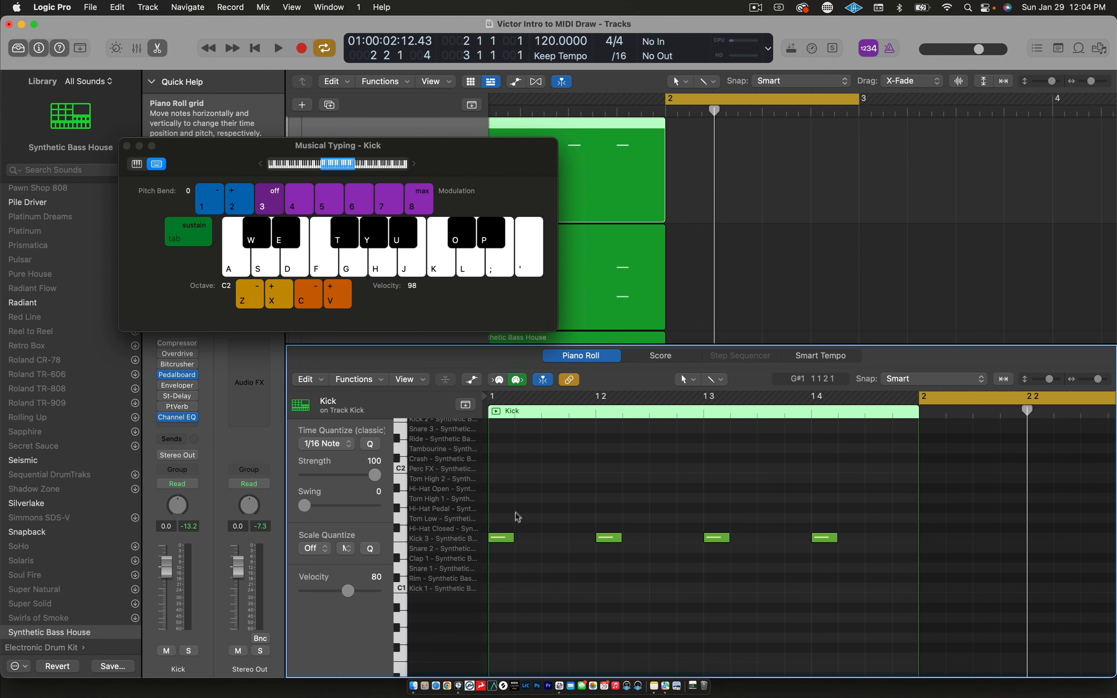
mouse_move(497, 538)
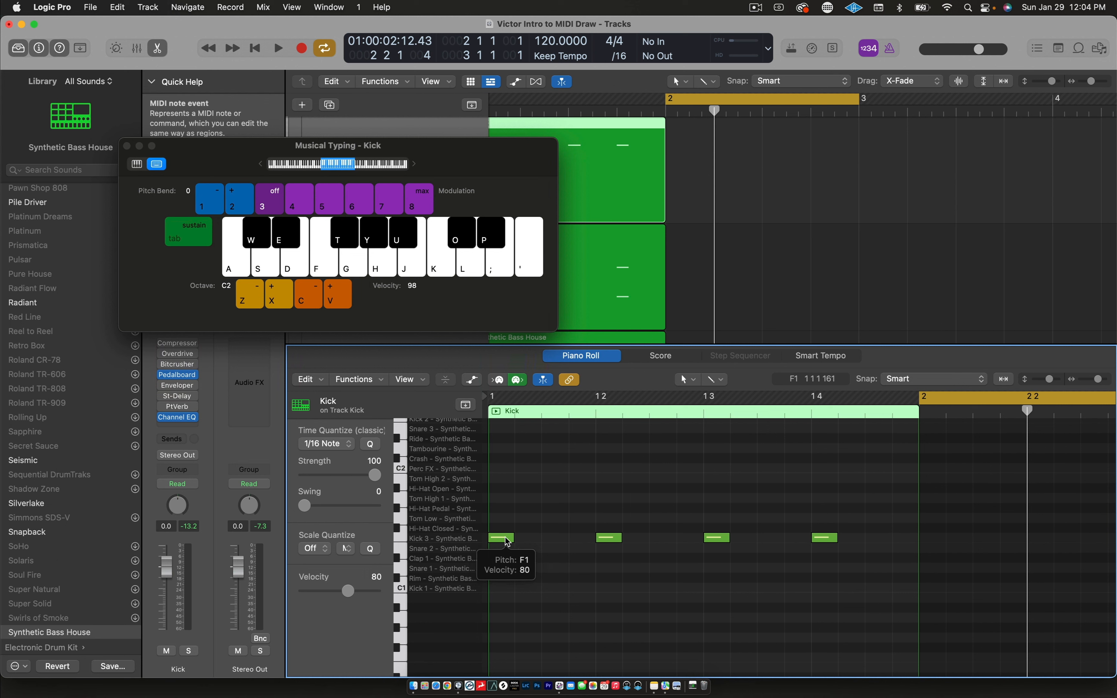
left_click(506, 539)
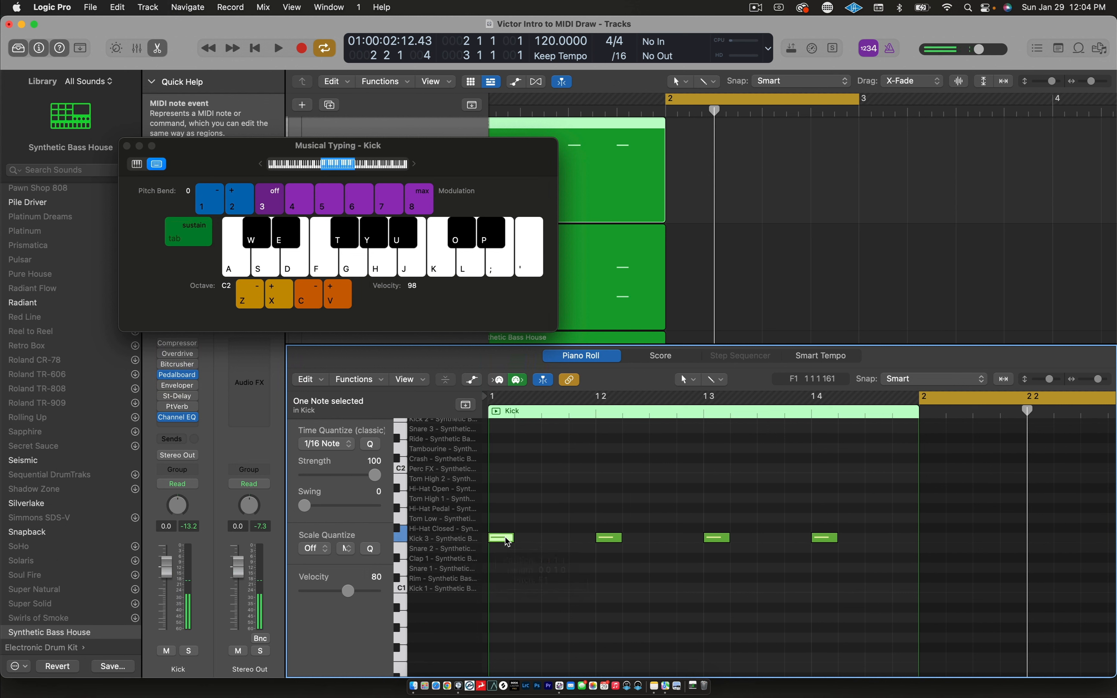
left_click(402, 539)
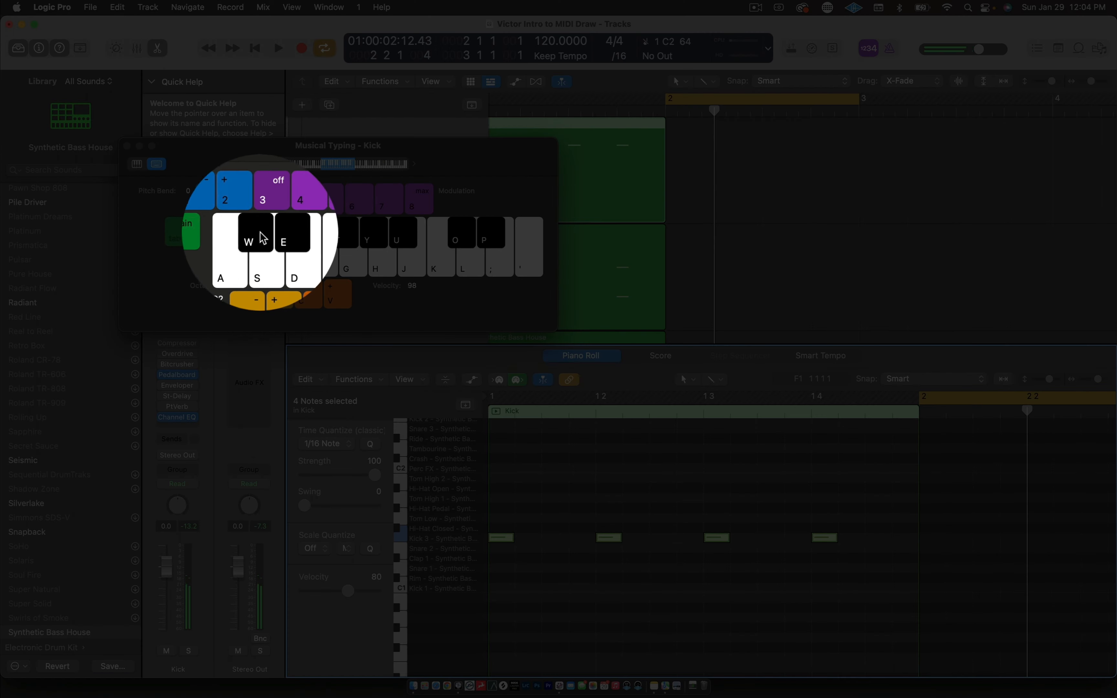
Audition the drum sounds across the Musical Typing keyboard from C#2 up to D3.
left_click(261, 241)
left_click(292, 236)
left_click(295, 260)
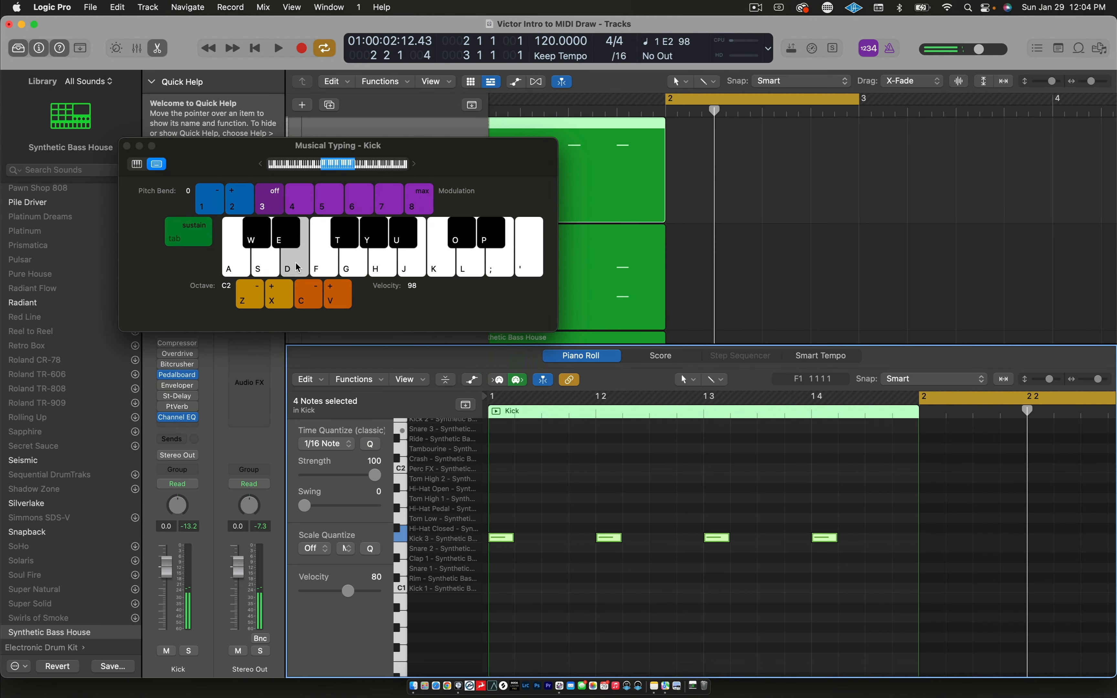
left_click(324, 267)
left_click(351, 261)
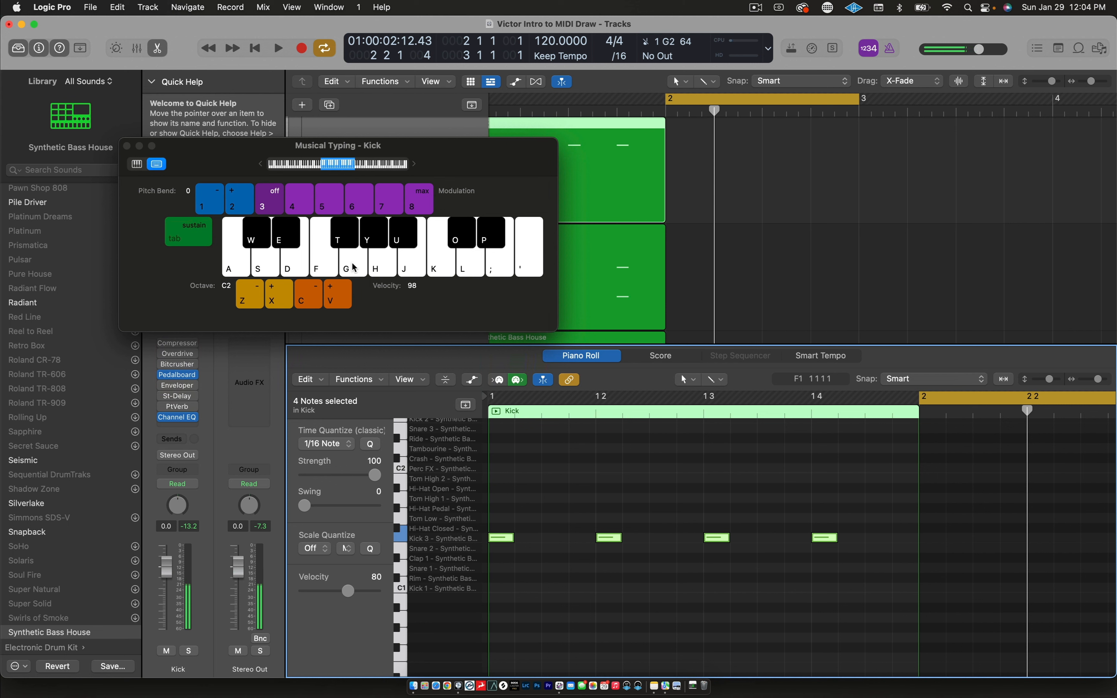
left_click(379, 241)
left_click(381, 264)
left_click(401, 245)
left_click(410, 267)
left_click(441, 262)
left_click(470, 266)
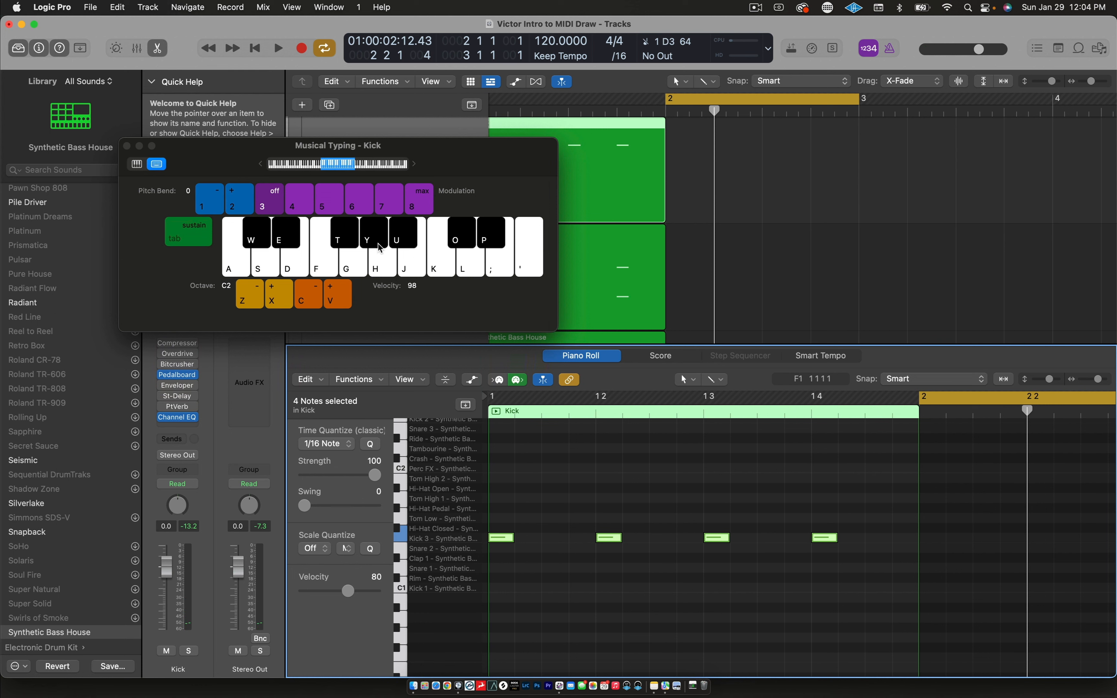
left_click(354, 263)
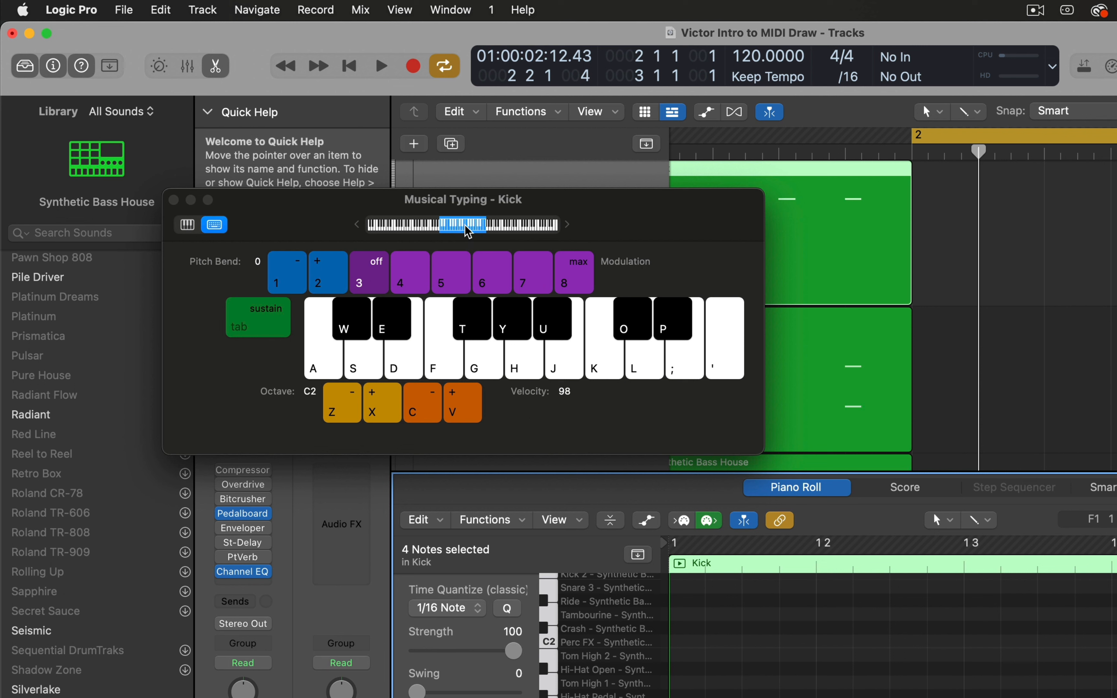
Shift the Musical Typing keyboard down an octave to C1.
key("z")
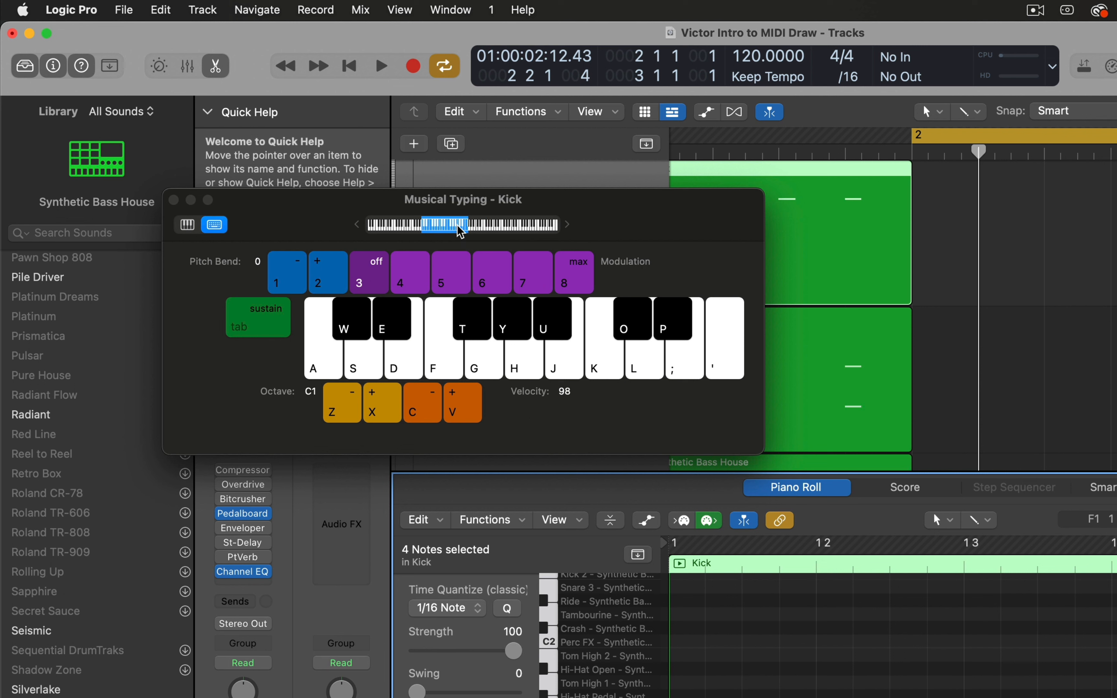
key("x")
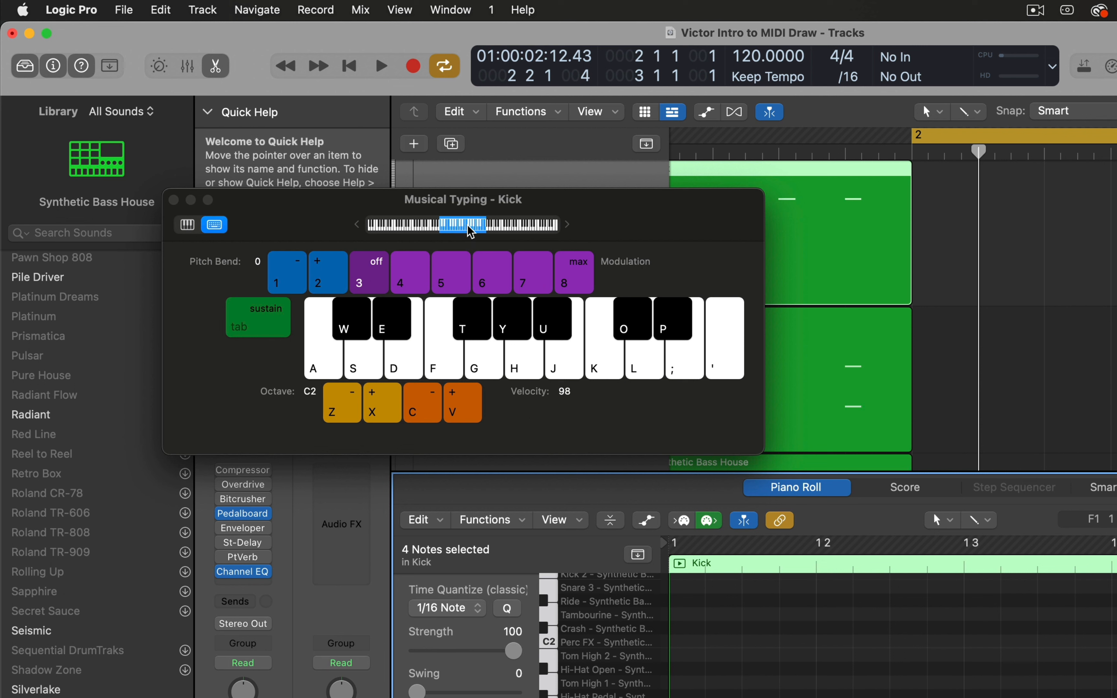
key("z")
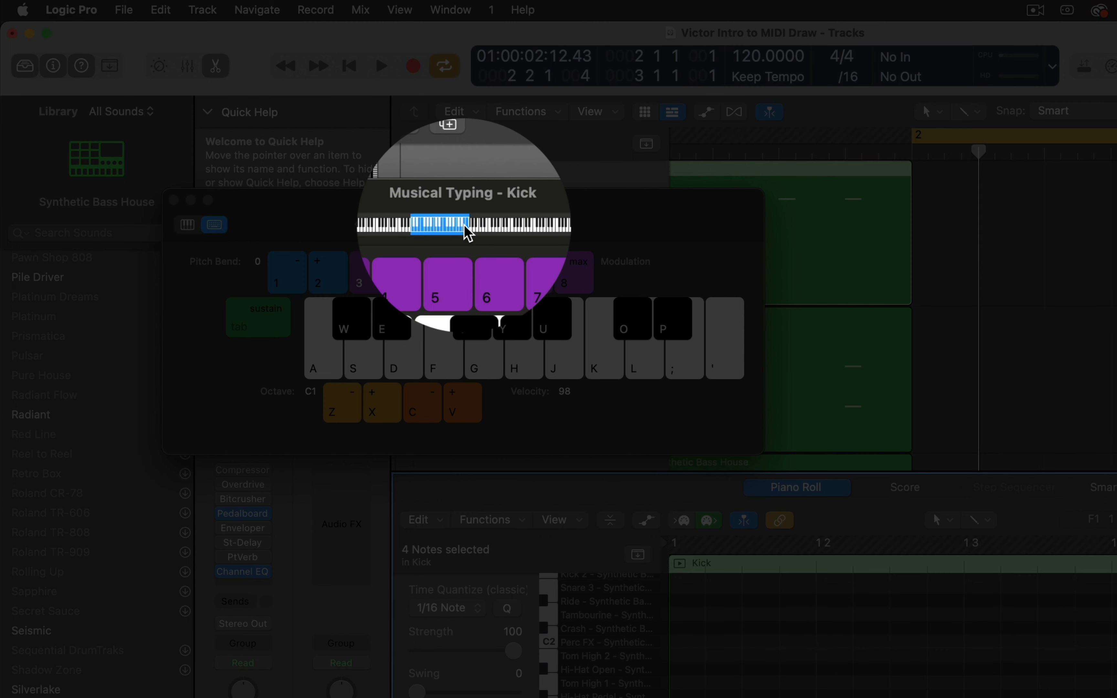
key("x")
key("z")
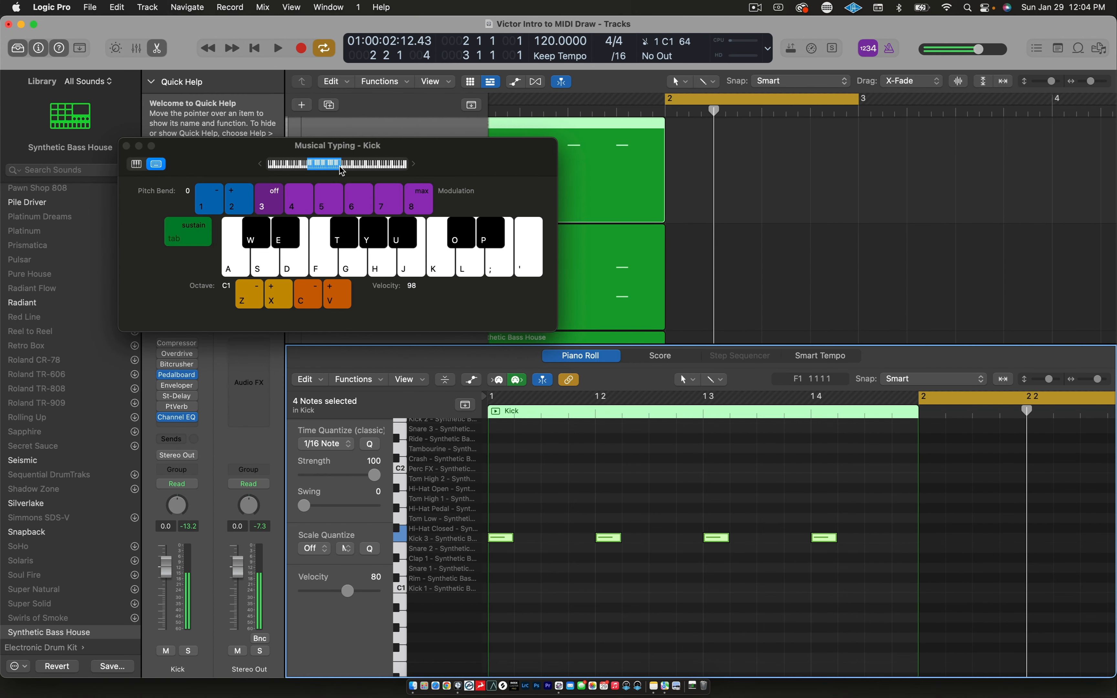
Play C1 repeatedly in Musical Typing to match it with the Kick 1 row on the Piano Roll keyboard.
key("a")
key("a")
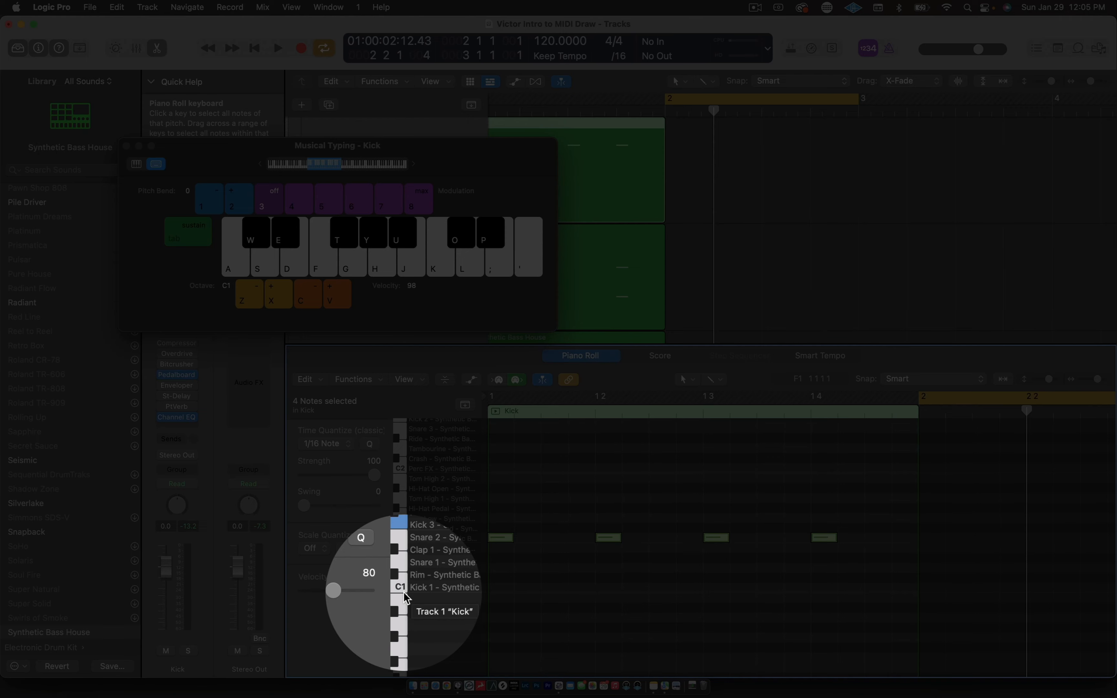
key("a")
key("a")
key("a")
key("a")
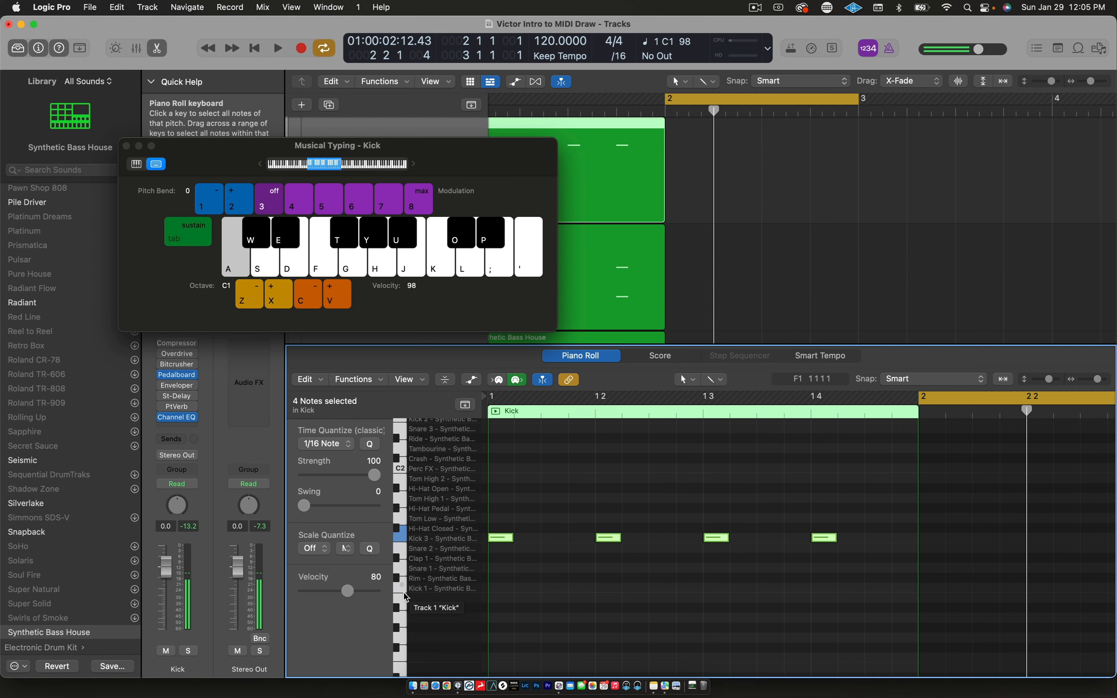
key("a")
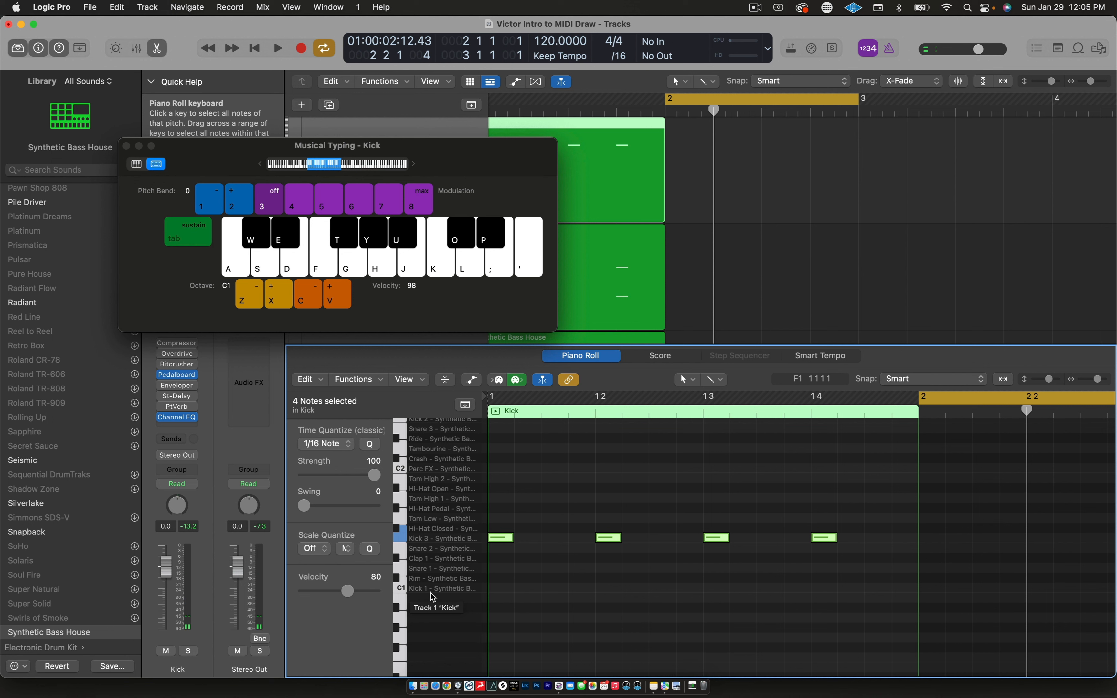
key("a")
key("a")
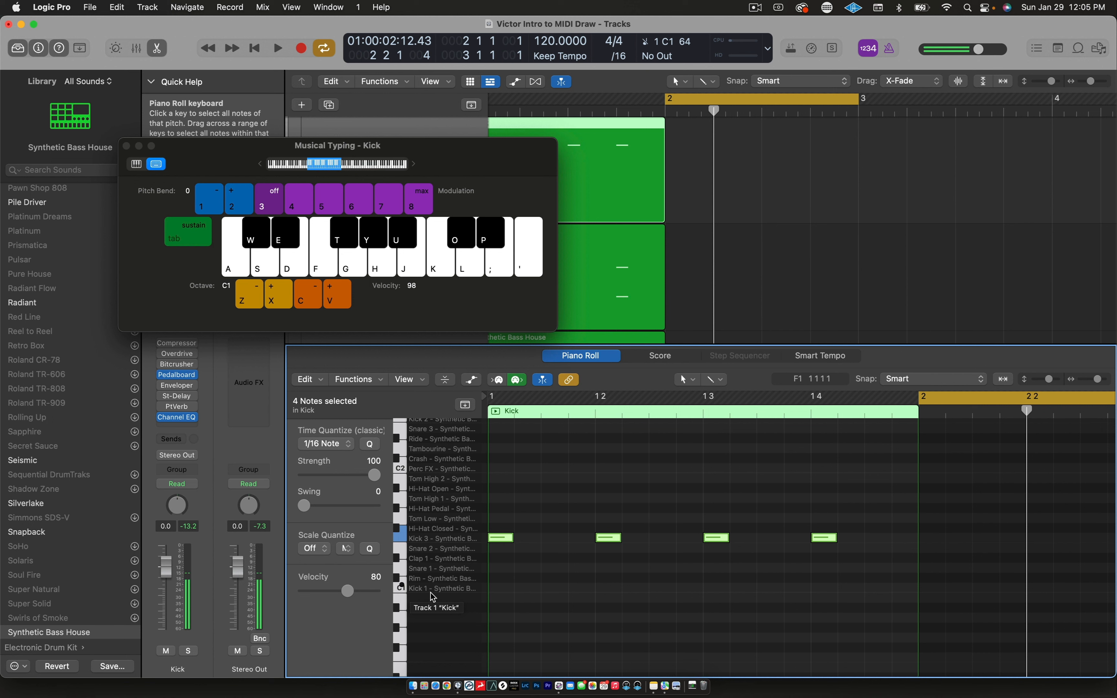
key("a")
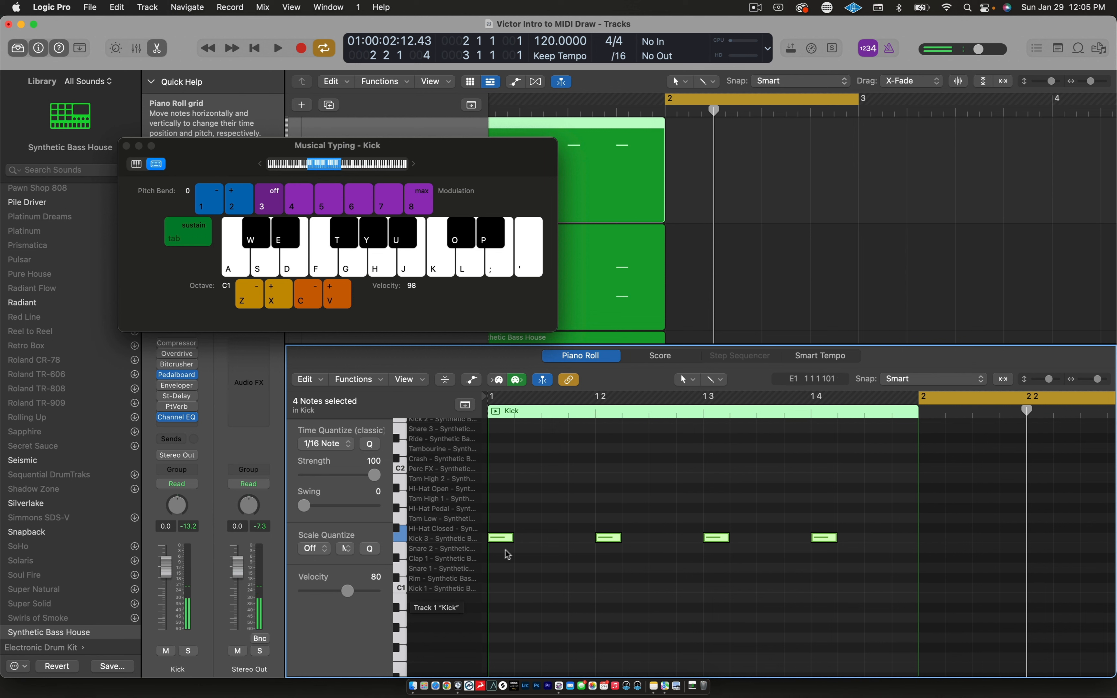
Audition the region's Kick 3 note, and play chromatically from C1 up to F1 to find its Musical Typing key.
left_click(503, 538)
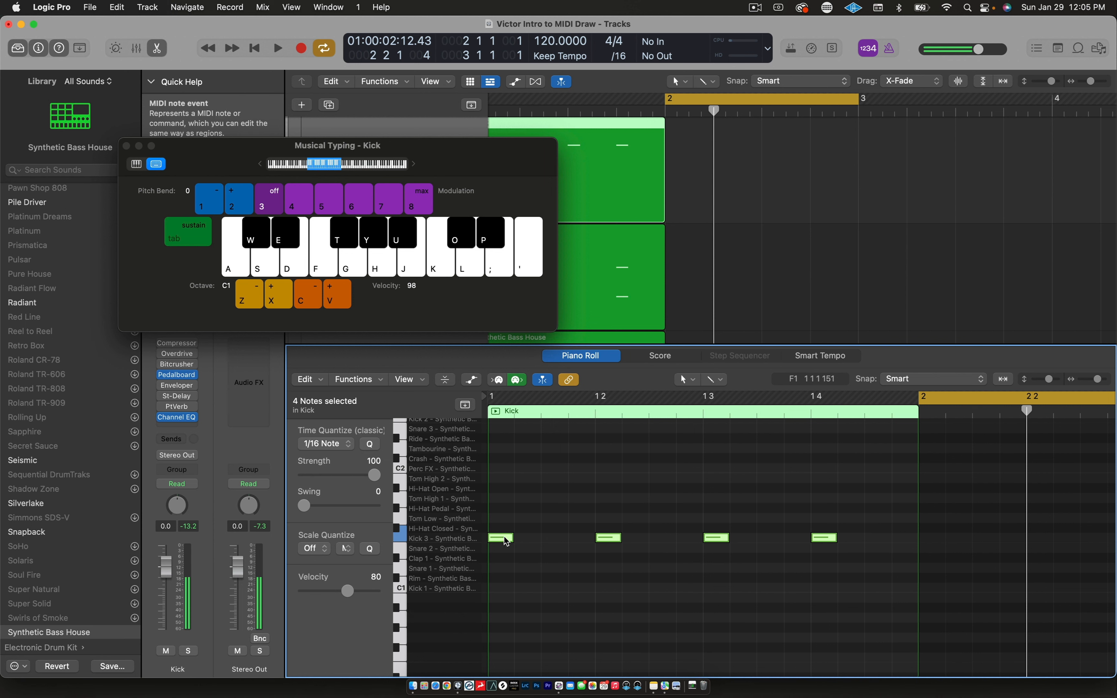
left_click(401, 537)
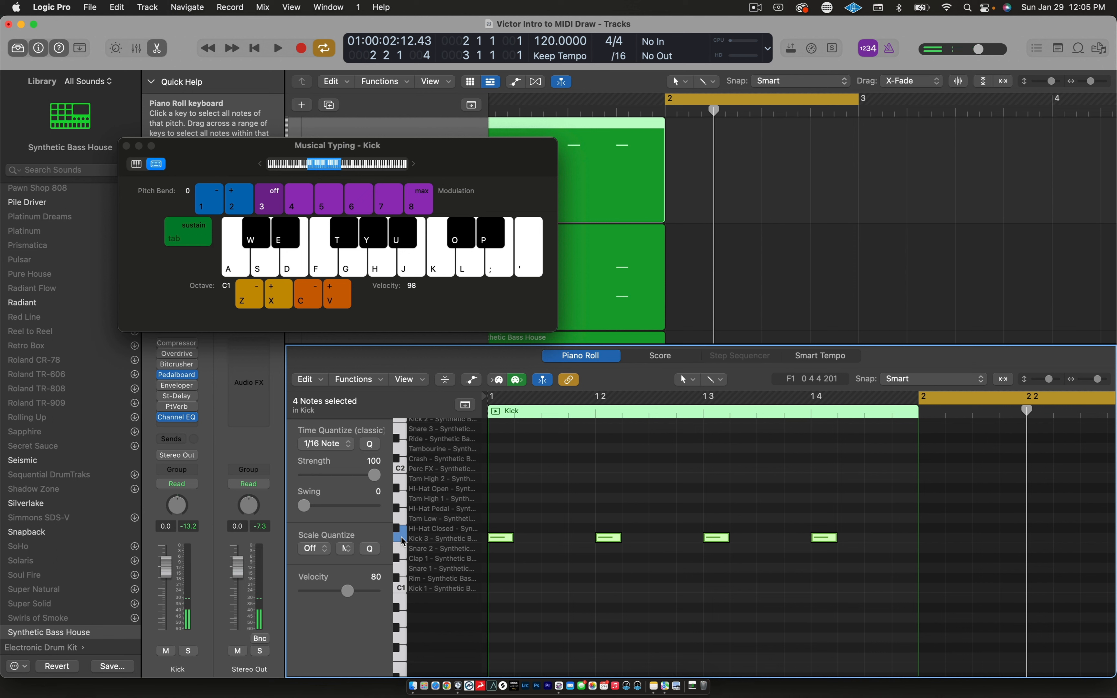
key("a")
key("w")
key("s")
key("e")
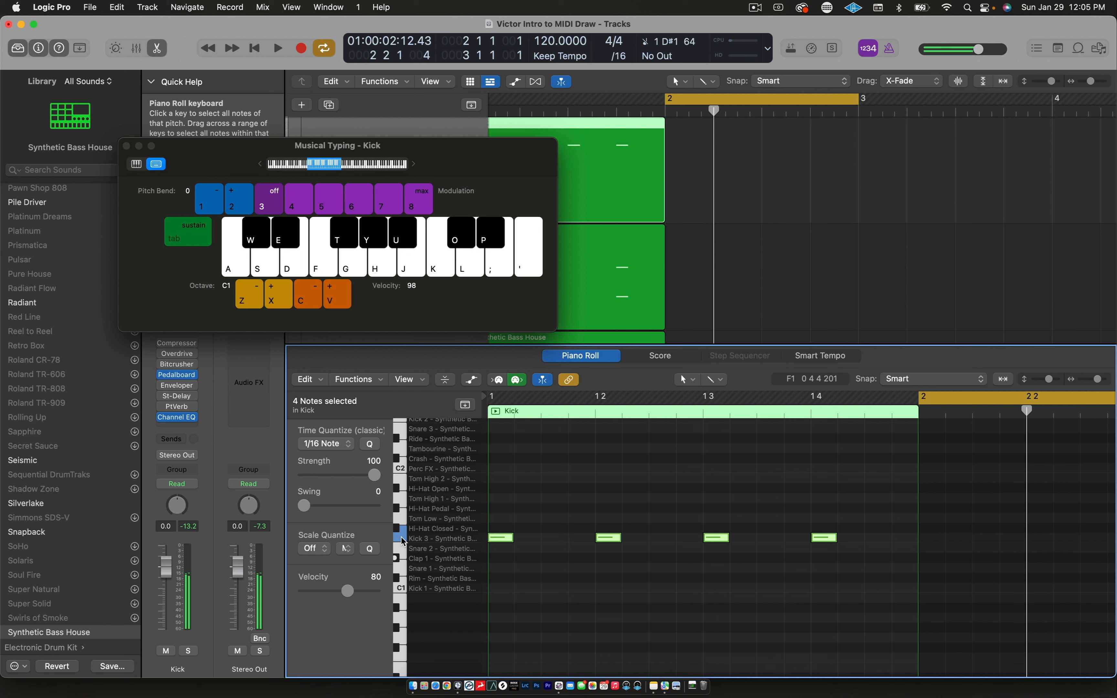
key("d")
key("f")
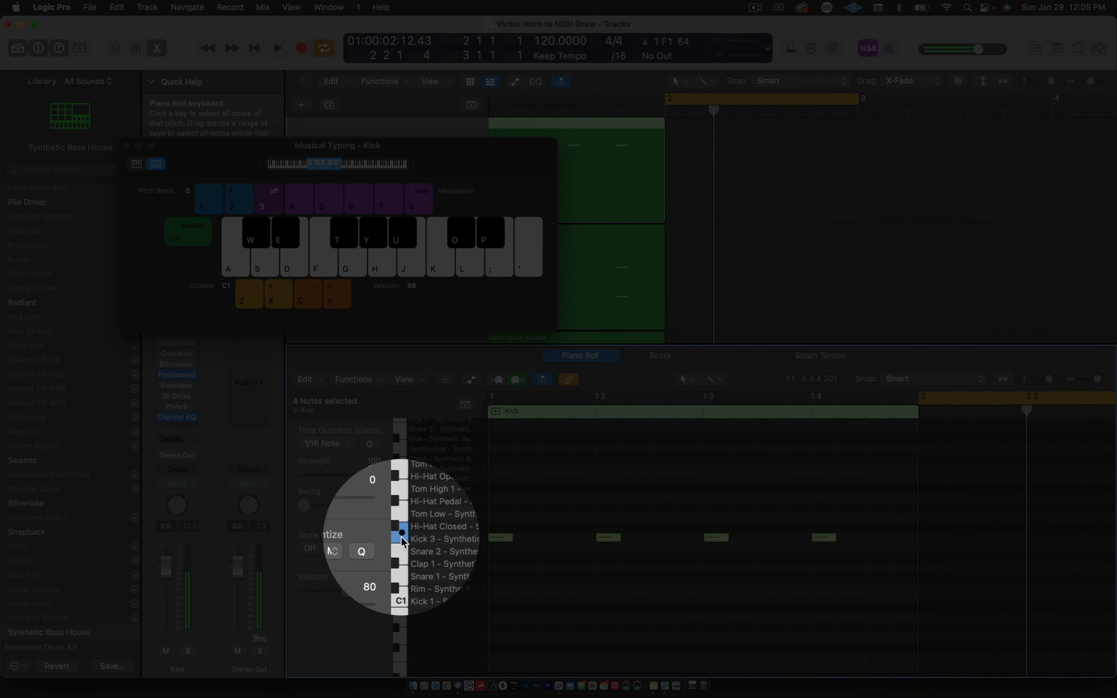
Play F1 repeatedly in Musical Typing to audition the Kick 3 sound against the Piano Roll keyboard.
key("f")
key("f")
key("f")
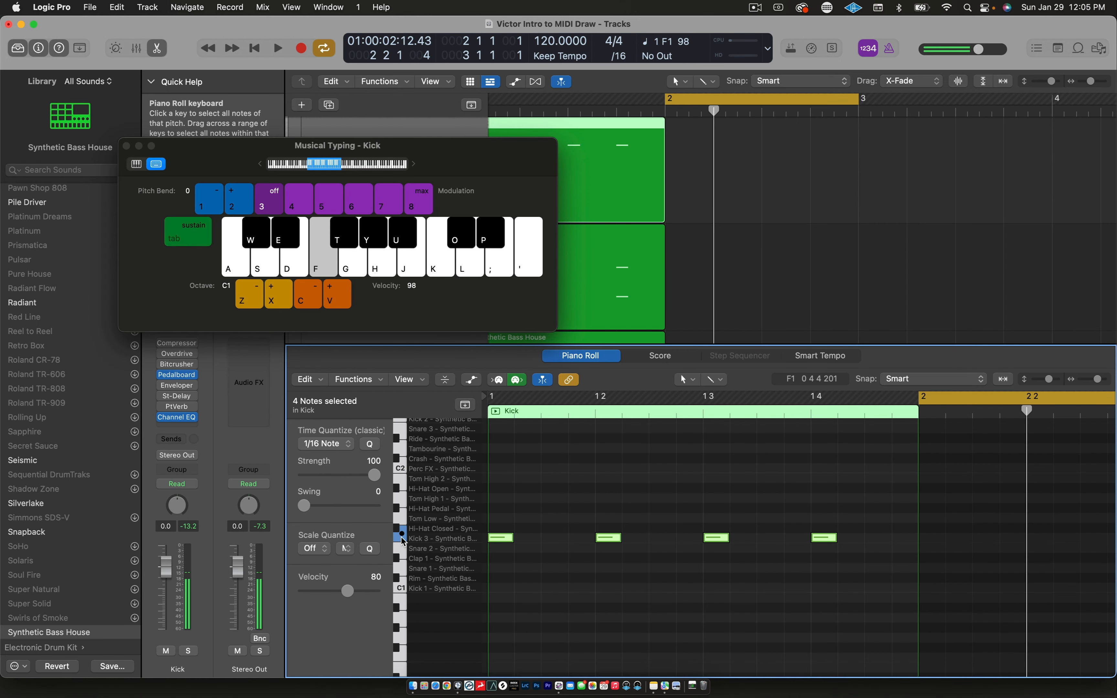
key("f")
key("f")
key("f")
key("f")
key("f")
key("f")
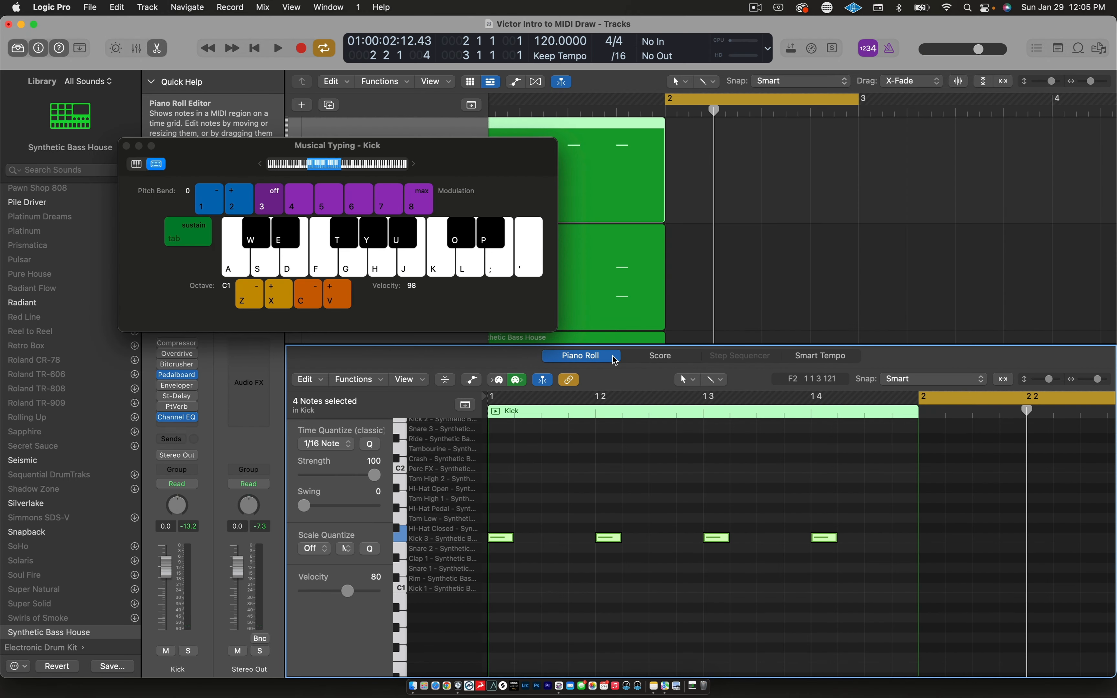
Close the Piano Roll and reposition Musical Typing to leave the empty cycle area at bar 2 clear.
left_click(616, 360)
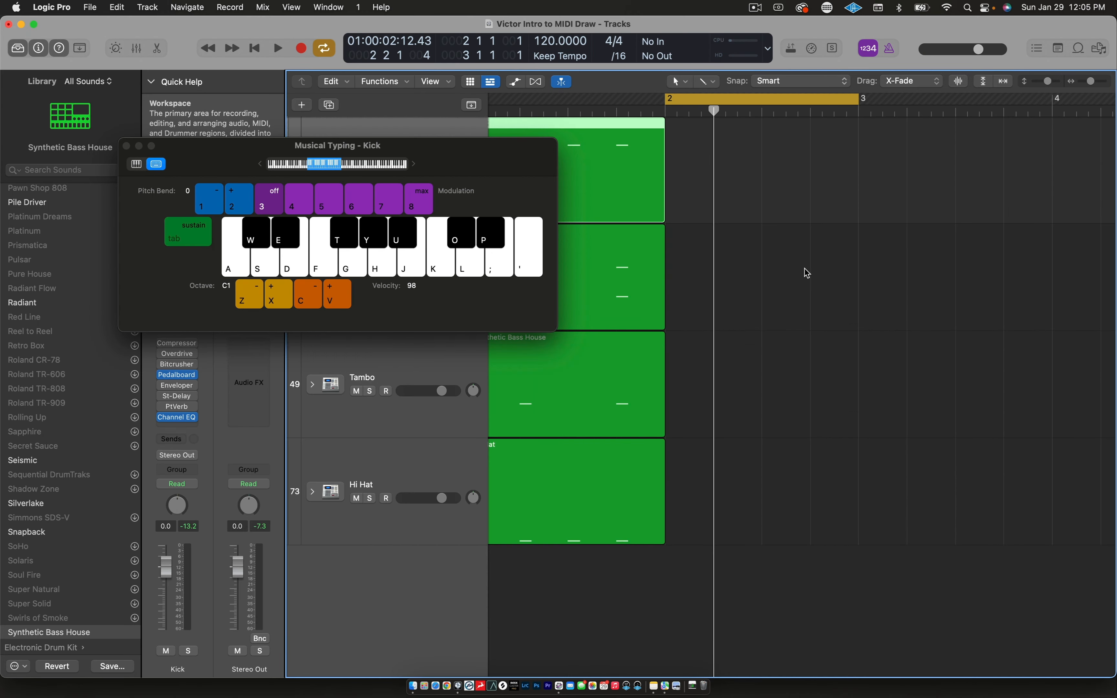
left_click_drag(193, 156, 188, 421)
key("super+Left")
scroll(760, 204, "left", 2)
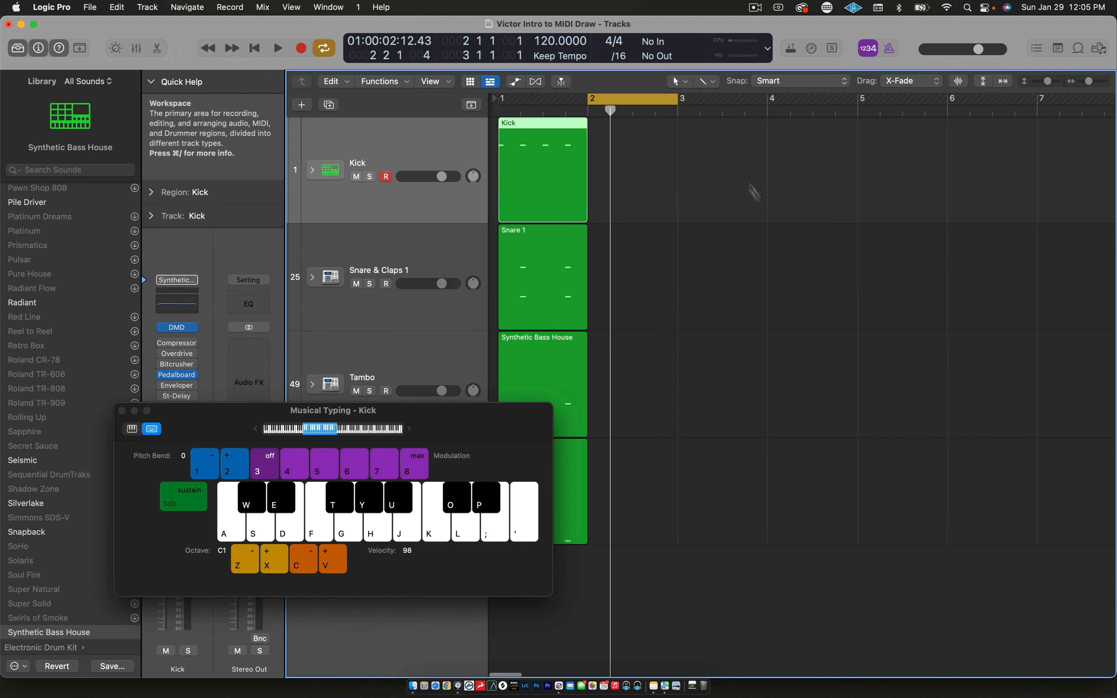
mouse_move(631, 99)
left_mouse_down()
mouse_move(535, 99)
mouse_move(612, 102)
left_mouse_up()
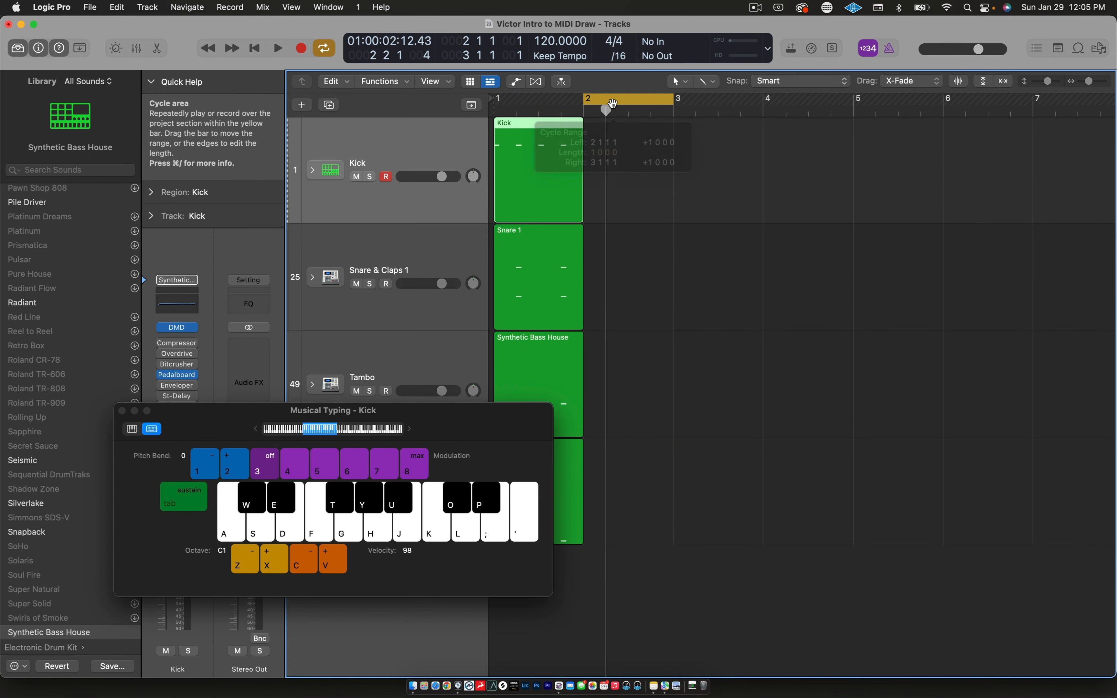
scroll(672, 214, "up", 6)
scroll(672, 214, "down", 2)
scroll(673, 217, "down", 2)
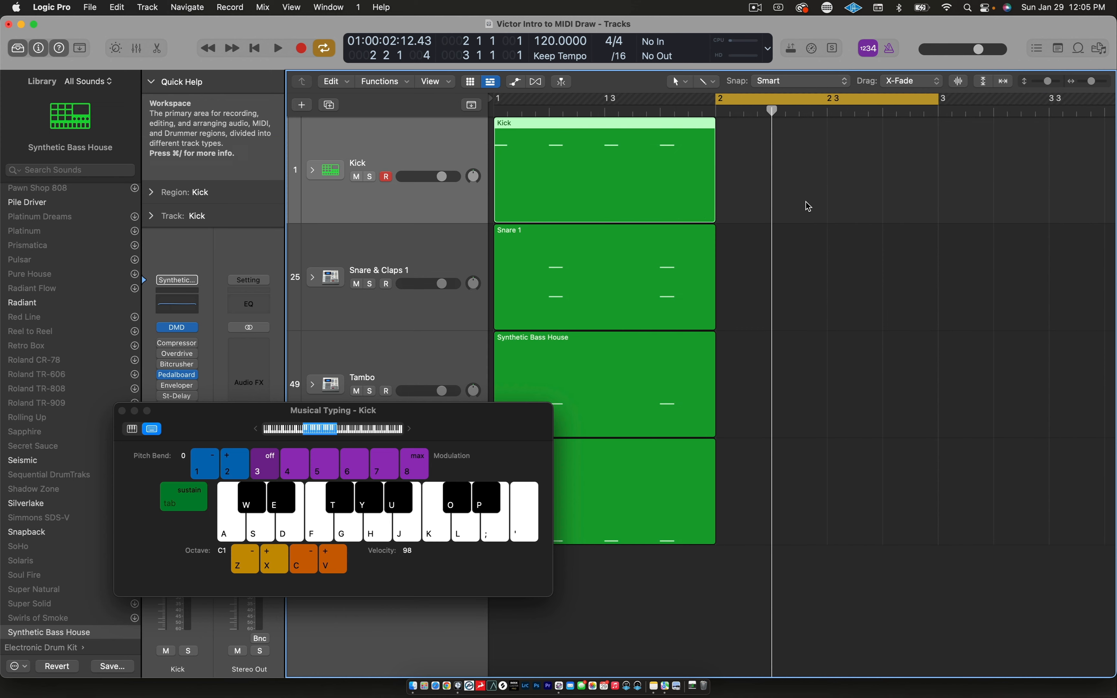
scroll(805, 207, "right", 2)
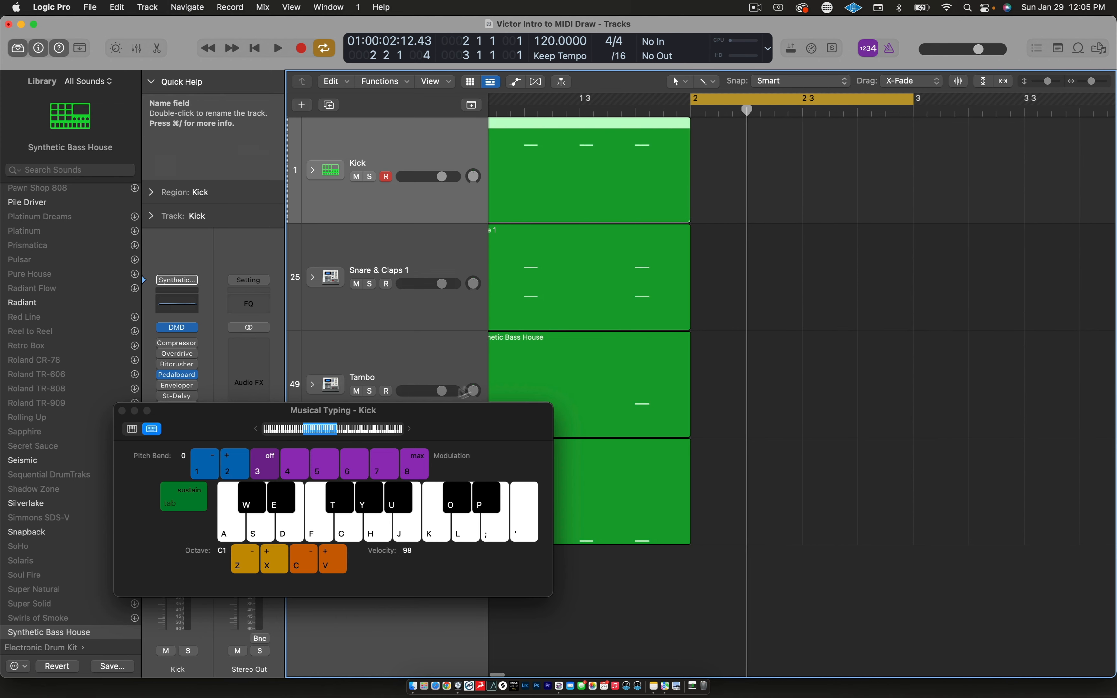
left_click_drag(423, 420, 372, 156)
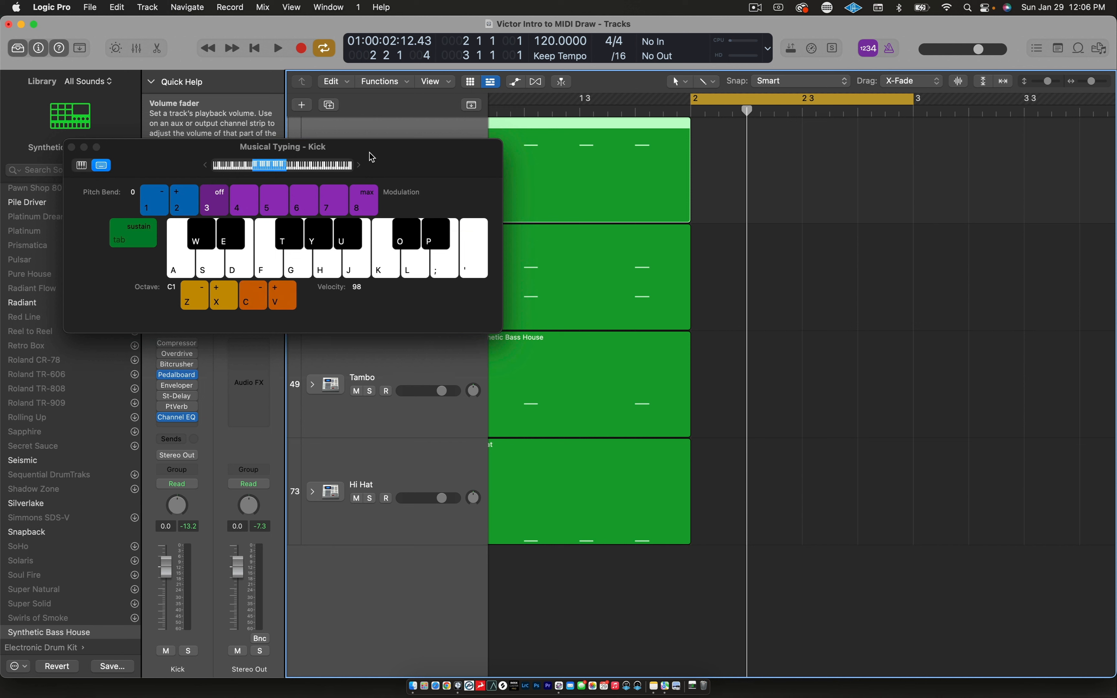
Rehearse four F1 kick hits on the Kick track with Musical Typing.
key("f")
key("f")
key("f")
key("f")
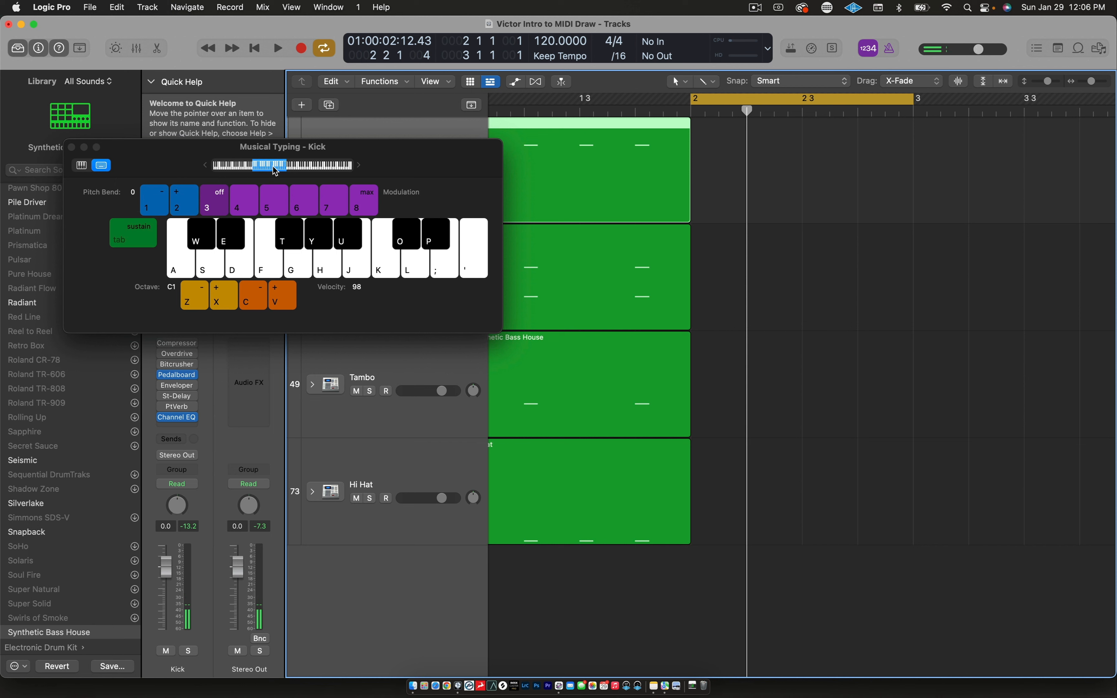
Shift Musical Typing up to octave C2 and audition the Kick track's notes chromatically from A2 to D3.
left_click_drag(275, 171, 292, 171)
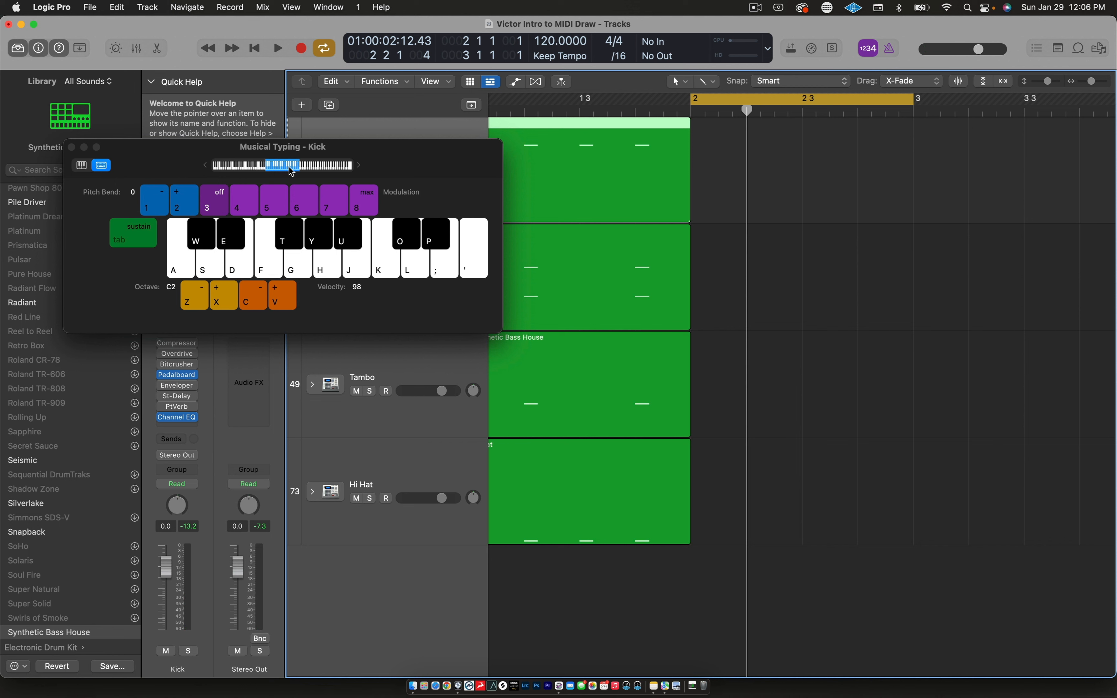
key("h")
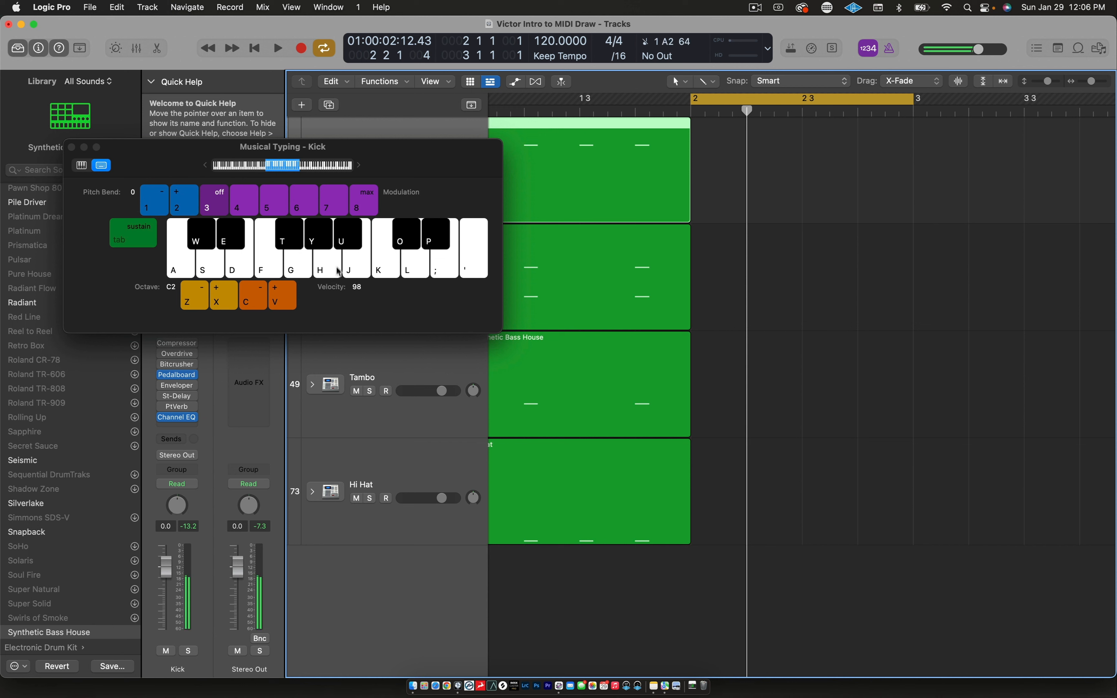
key("u")
key("j")
key("k")
key("o")
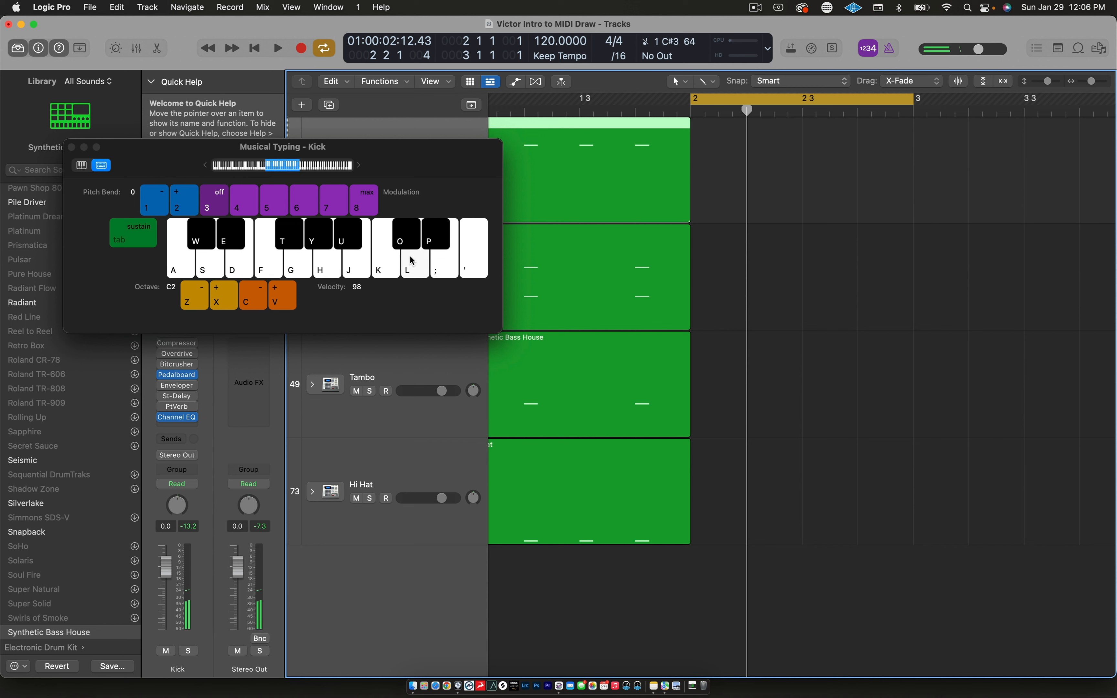
key("l")
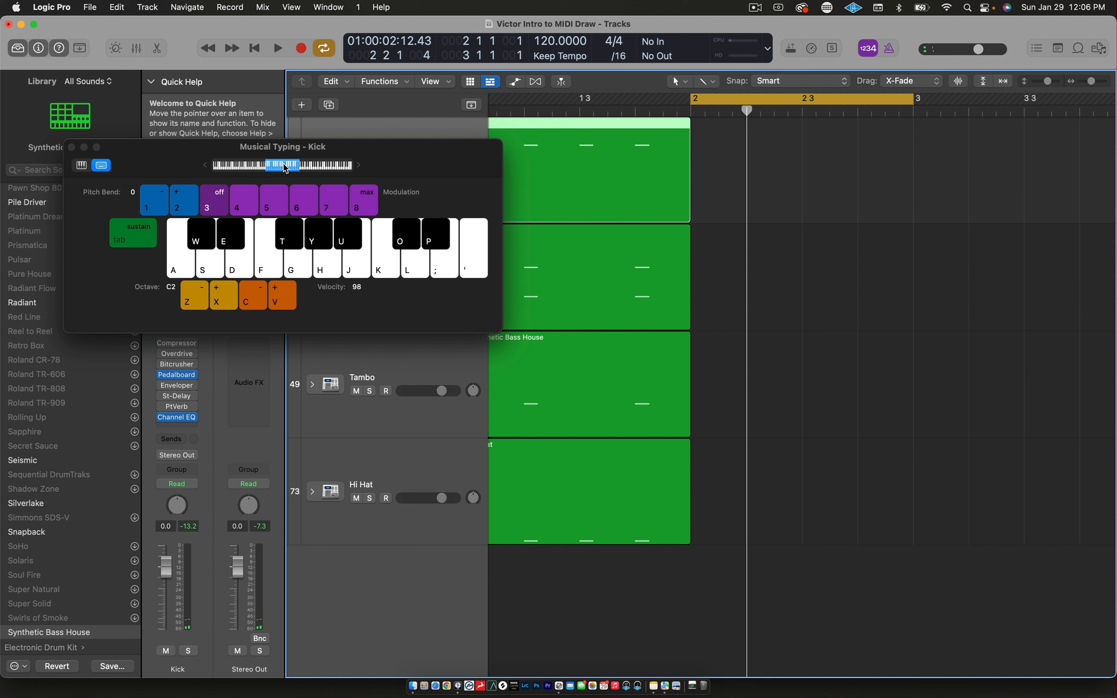
Return Musical Typing to octave C1 and play the F1 kick.
key("z")
left_click(269, 265)
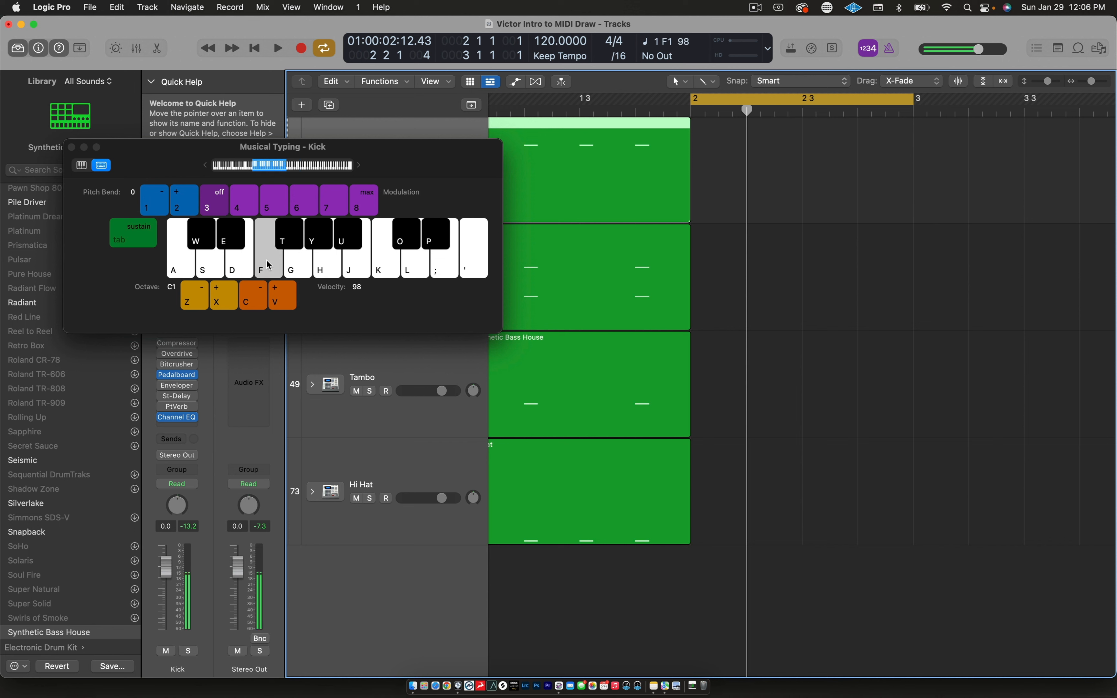
left_click(268, 265)
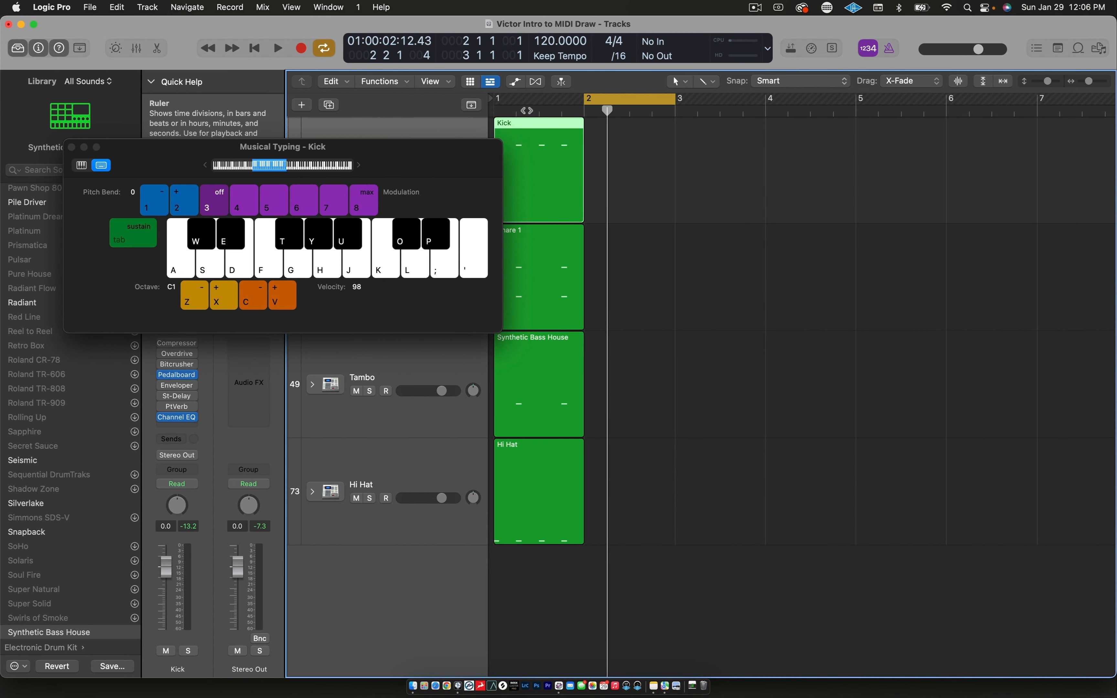
Reposition Musical Typing clear of the bar 1 Kick region and play back part of the arrangement.
scroll(657, 199, "up", 5)
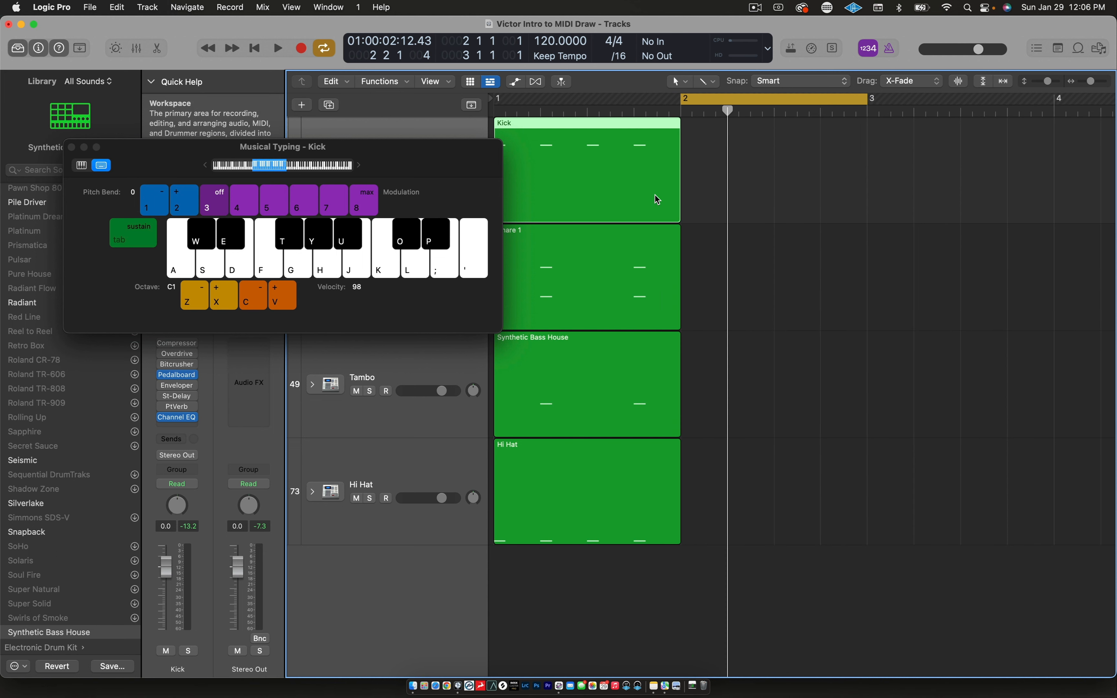
scroll(657, 200, "down", 2)
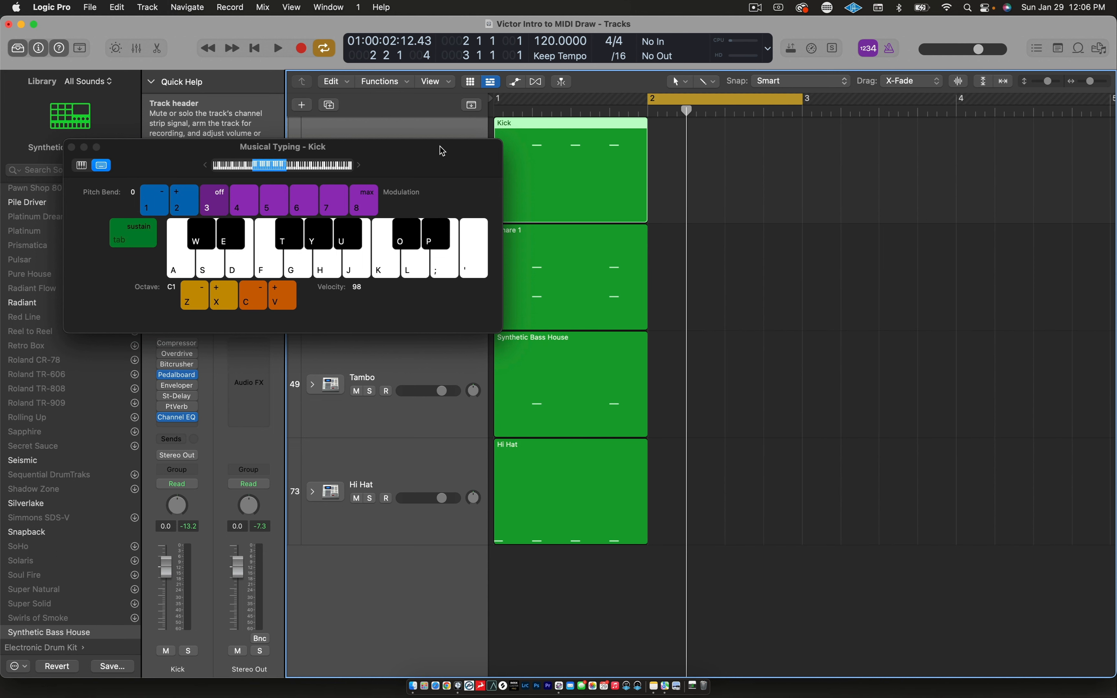
left_click_drag(441, 152, 405, 186)
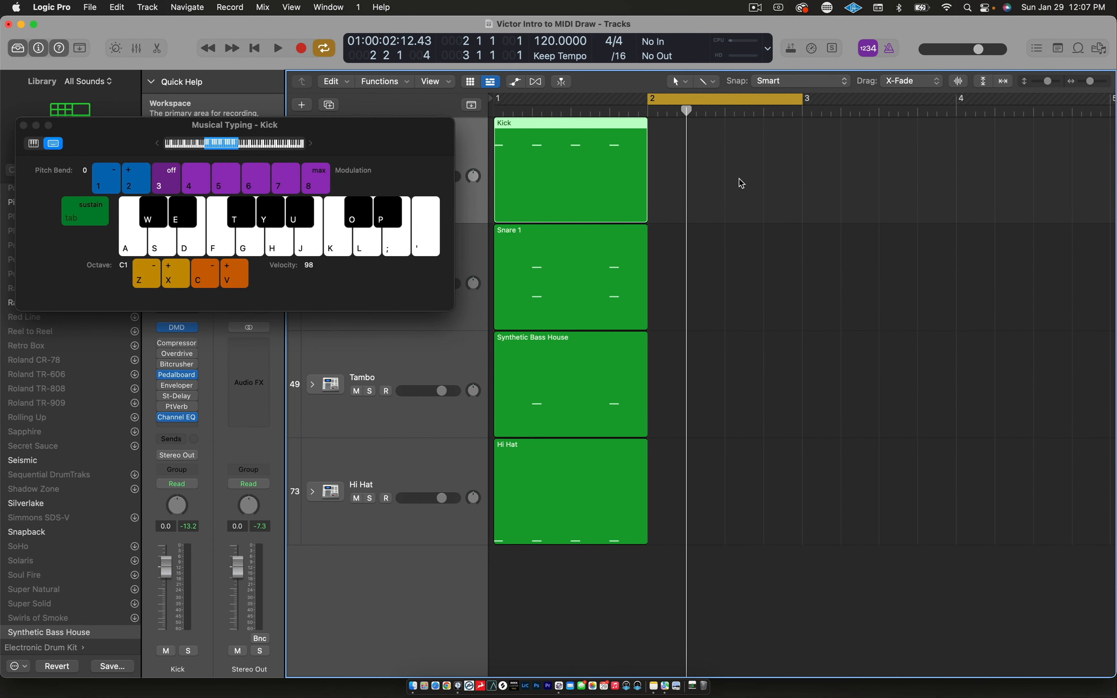
key("space")
key("space")
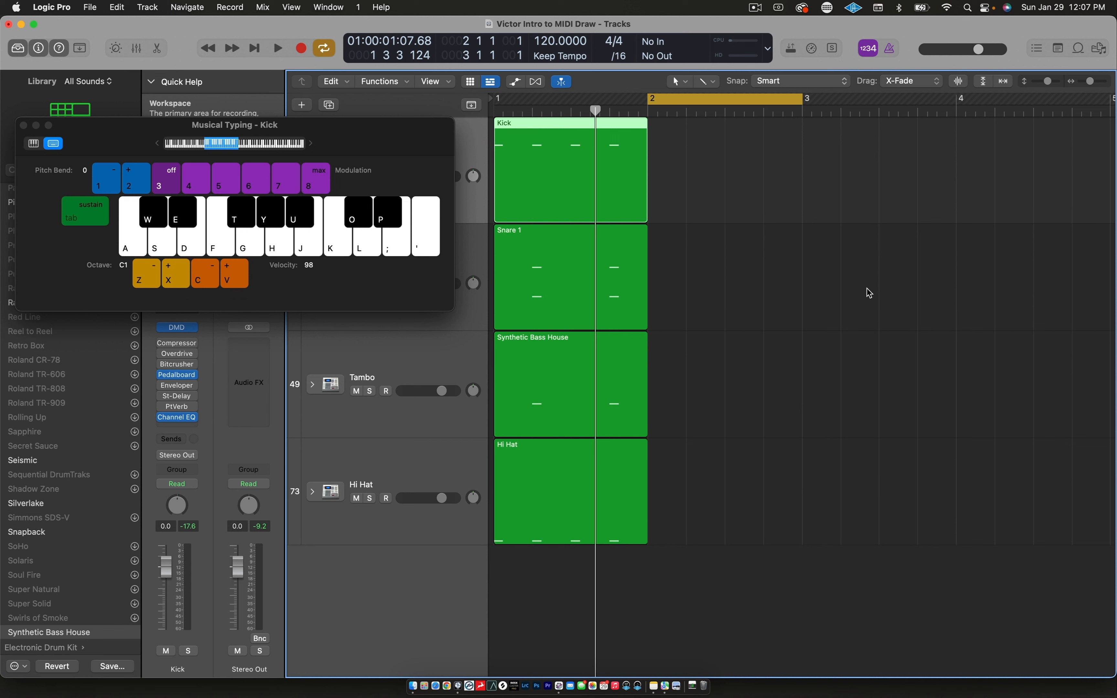
Record four F1 kick hits on the Kick track in the bar 2 cycle area with Musical Typing.
key("space")
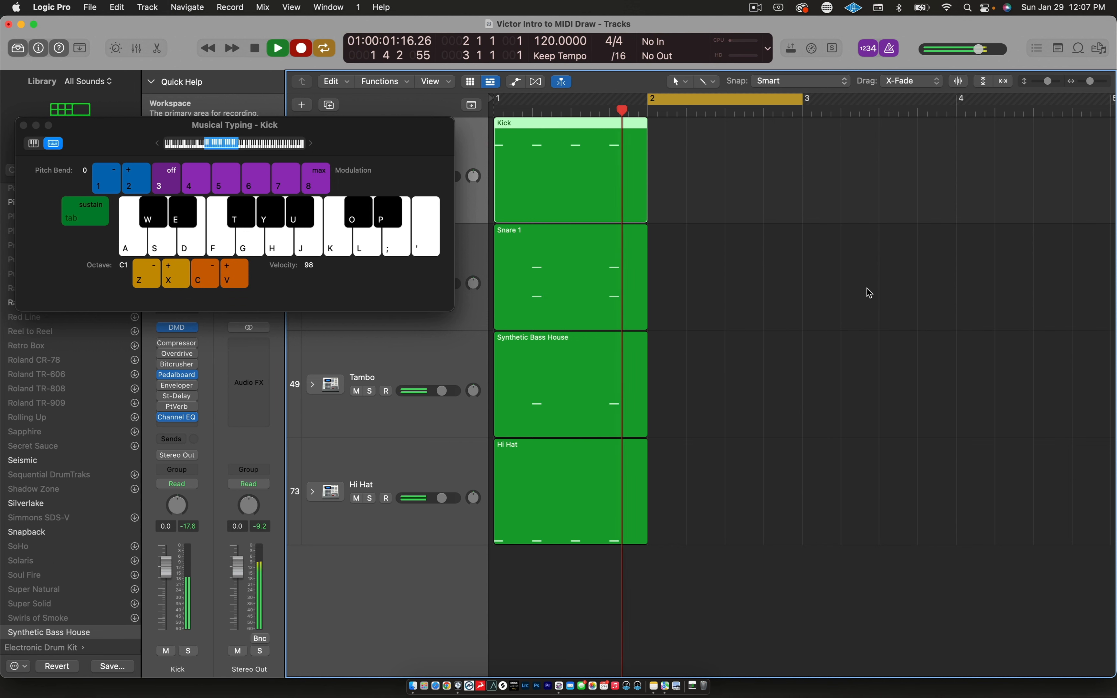
key("f")
key("f")
key("f")
key("f")
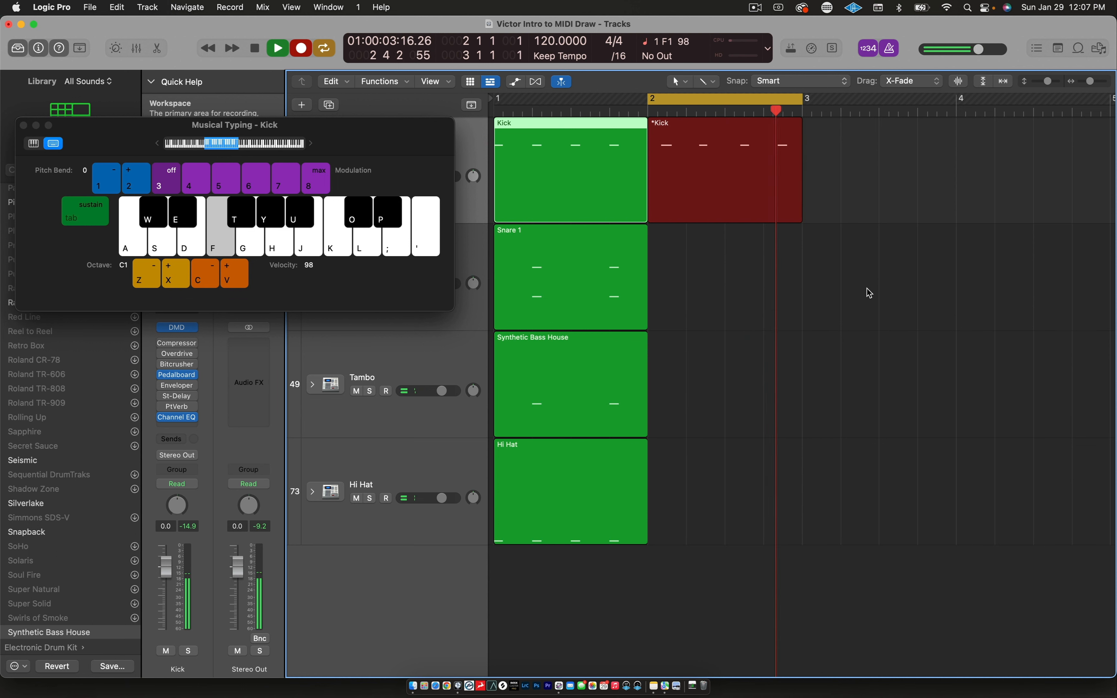
key("space")
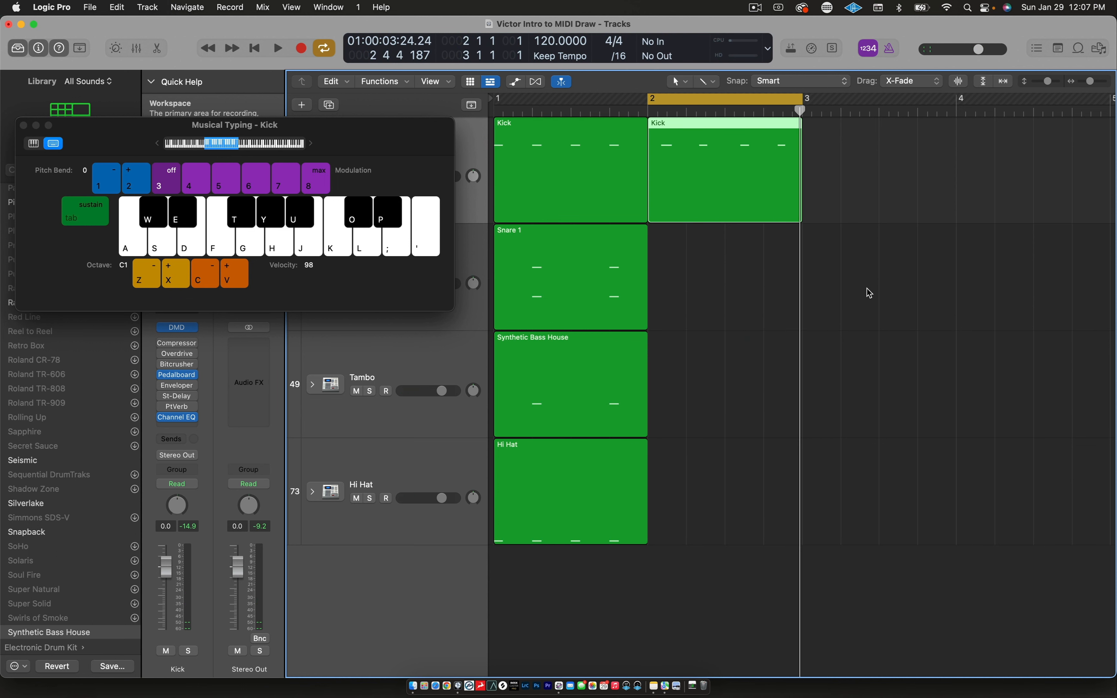
Delete the recorded Kick region from bar 2.
left_click(869, 293)
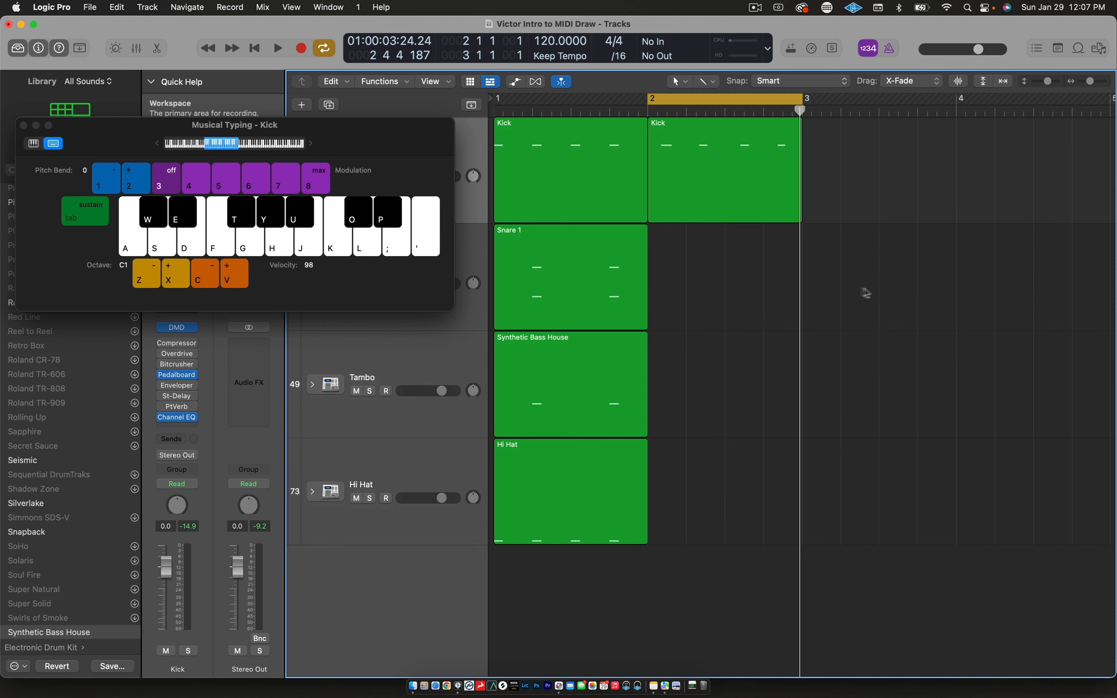
left_click(722, 174)
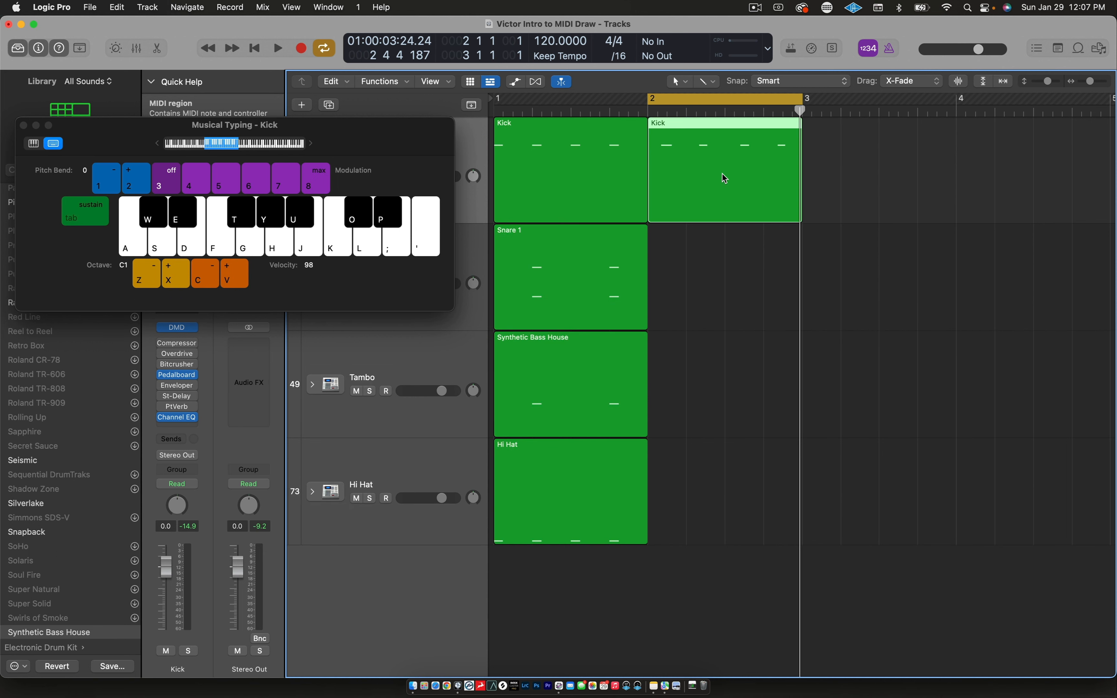
key("Delete")
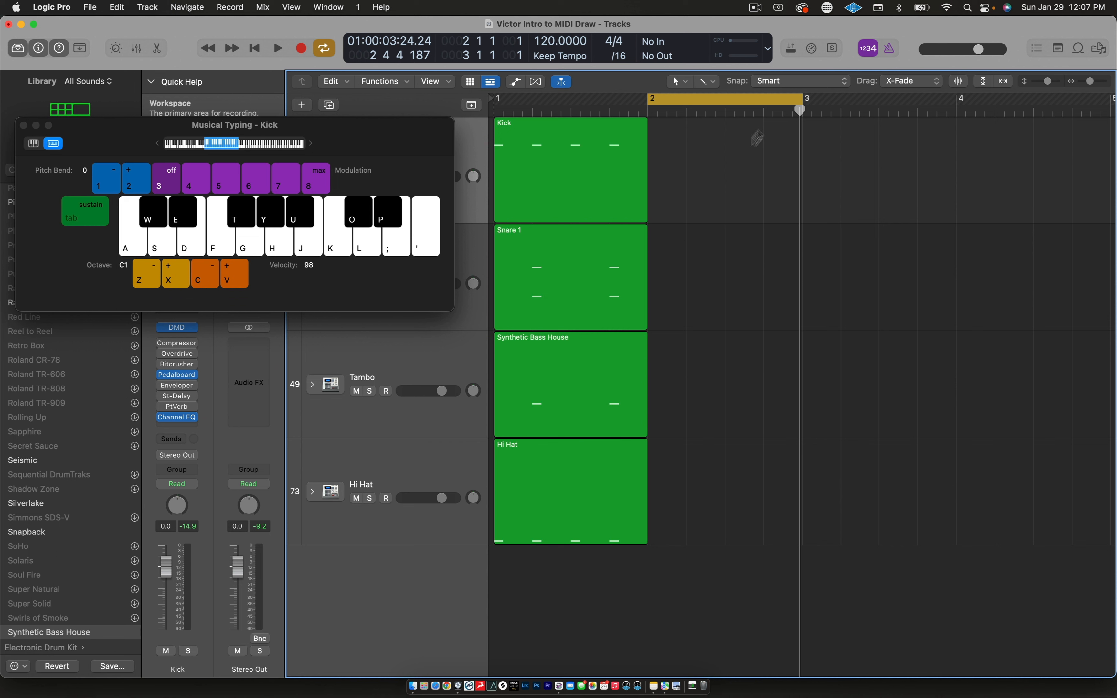
Return the playhead to the start of bar 1 and turn on the metronome click.
left_click_drag(798, 110, 493, 110)
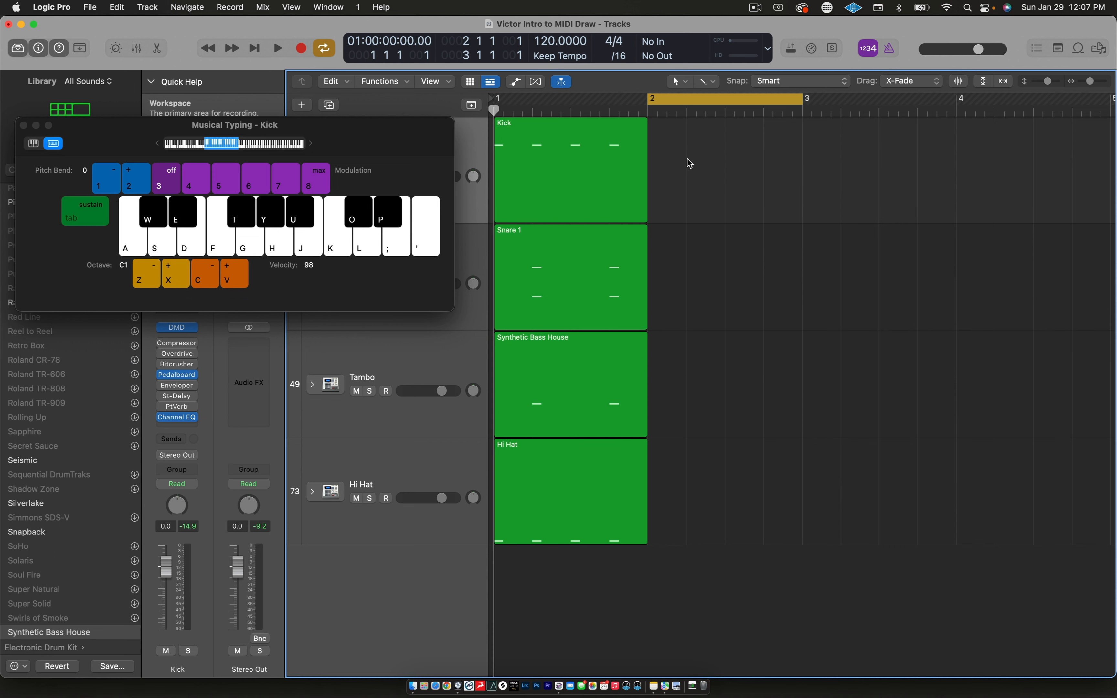
left_click(890, 49)
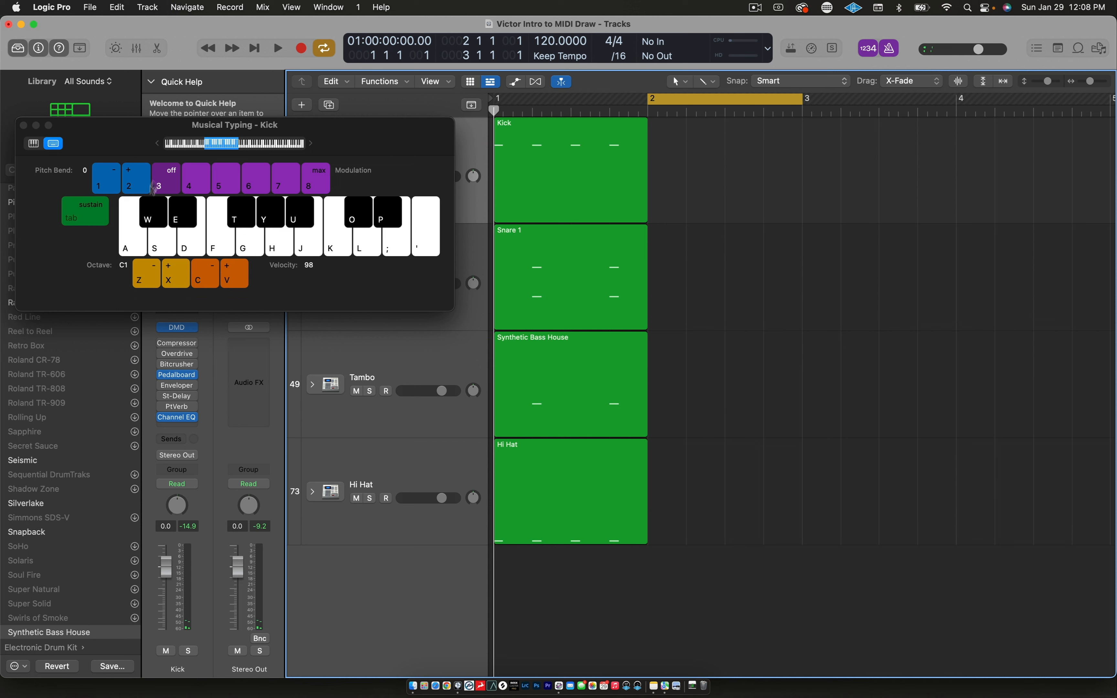
left_click(342, 235)
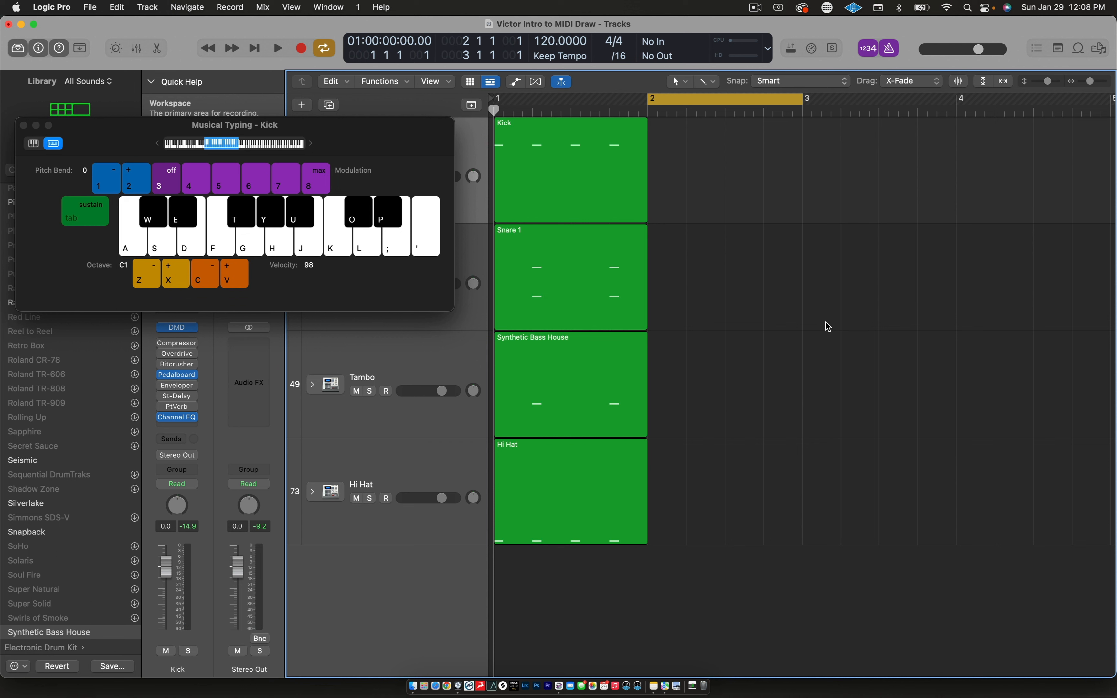
Record a new take of four F1 kick hits in bar 2, starting from bar 1 as a lead-in.
key("space")
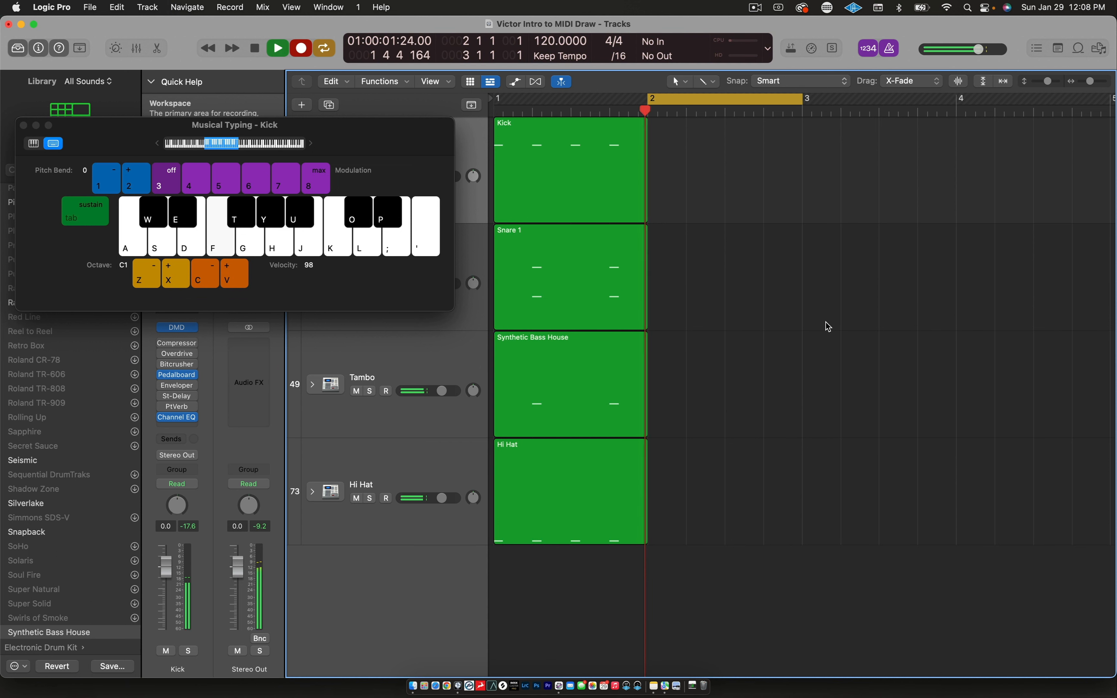
key("f")
key("f")
key("f")
key("f")
key("space")
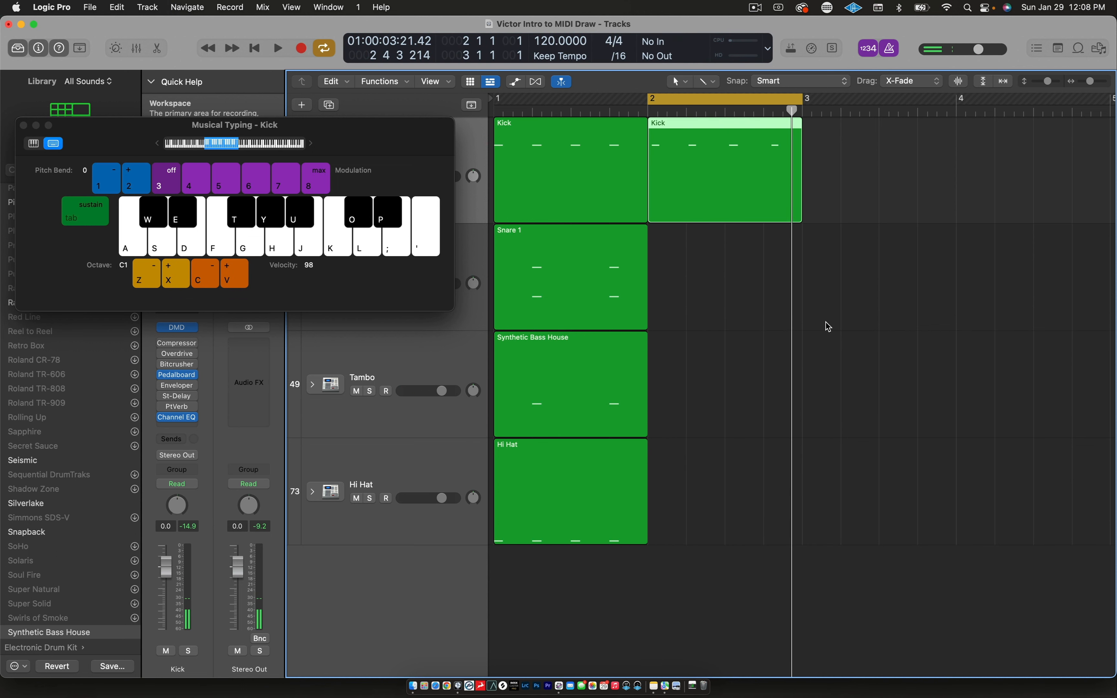
Open the bar 2 Kick region in the Piano Roll and enlarge the editor area.
key("super+Right")
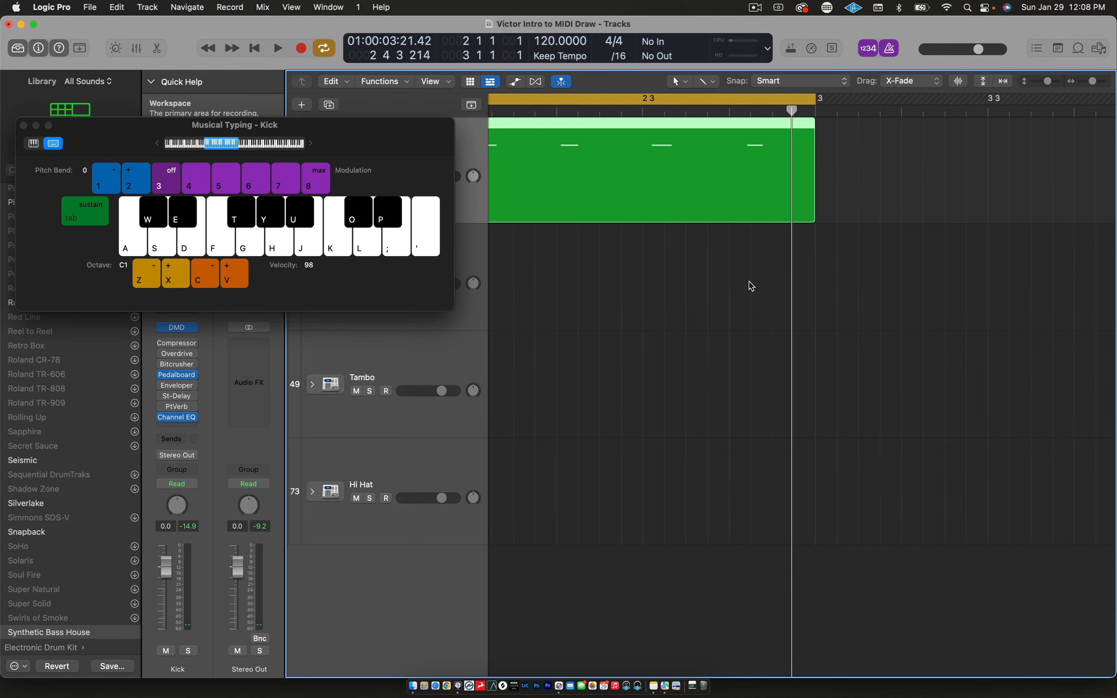
key("super+Left")
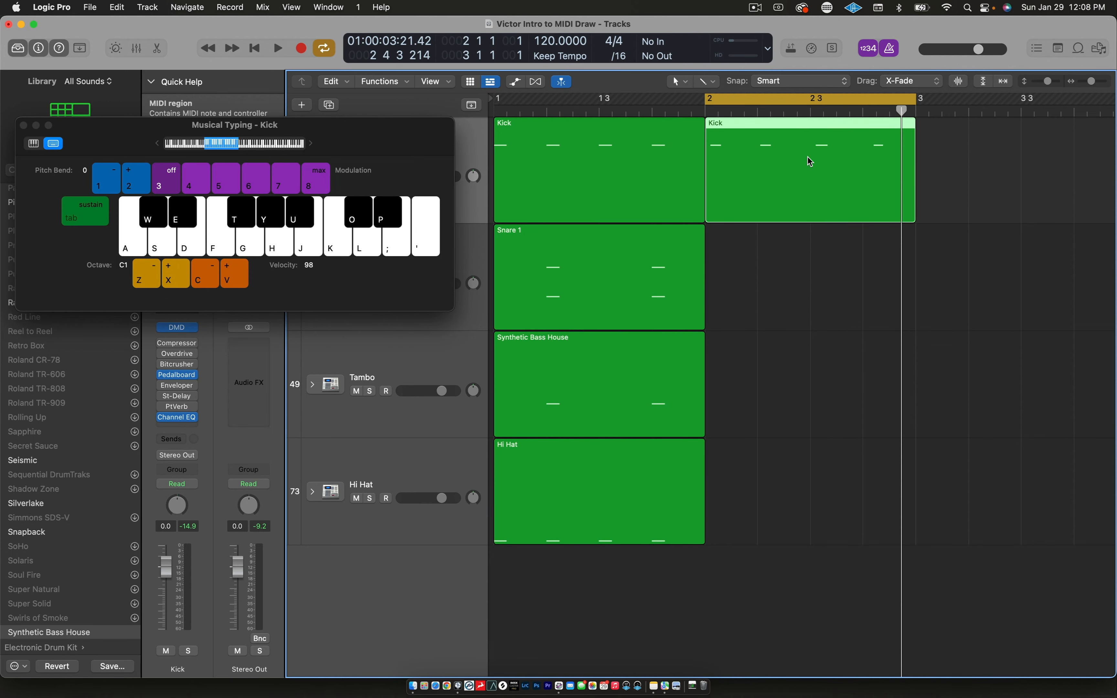
double_click(808, 157)
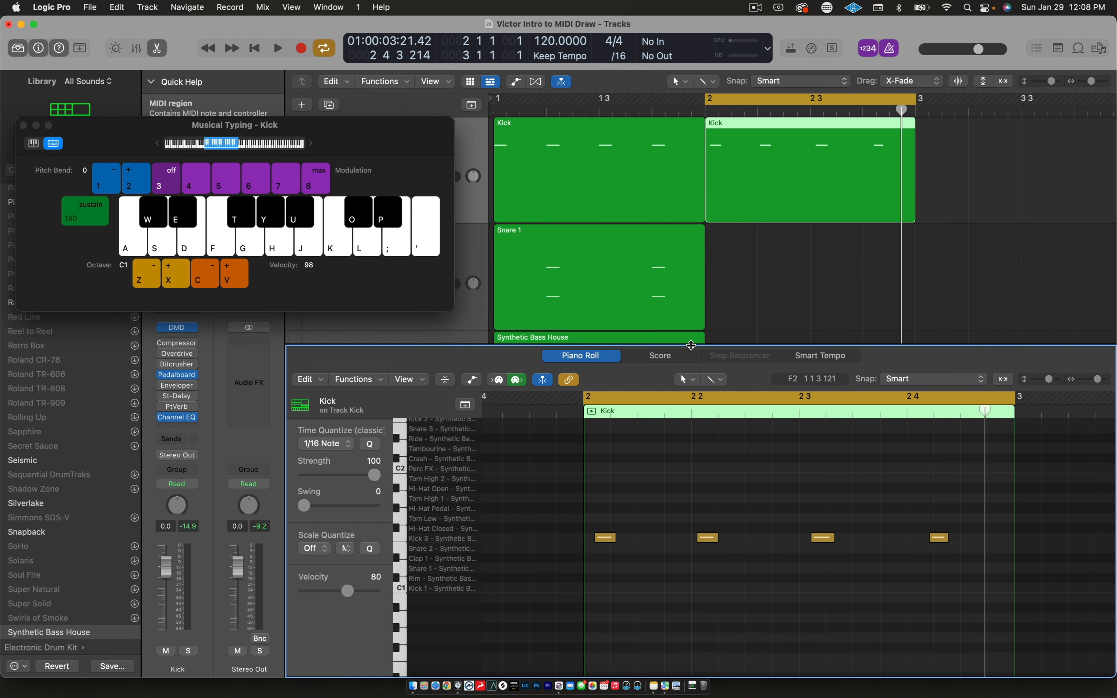
left_click_drag(693, 350, 691, 201)
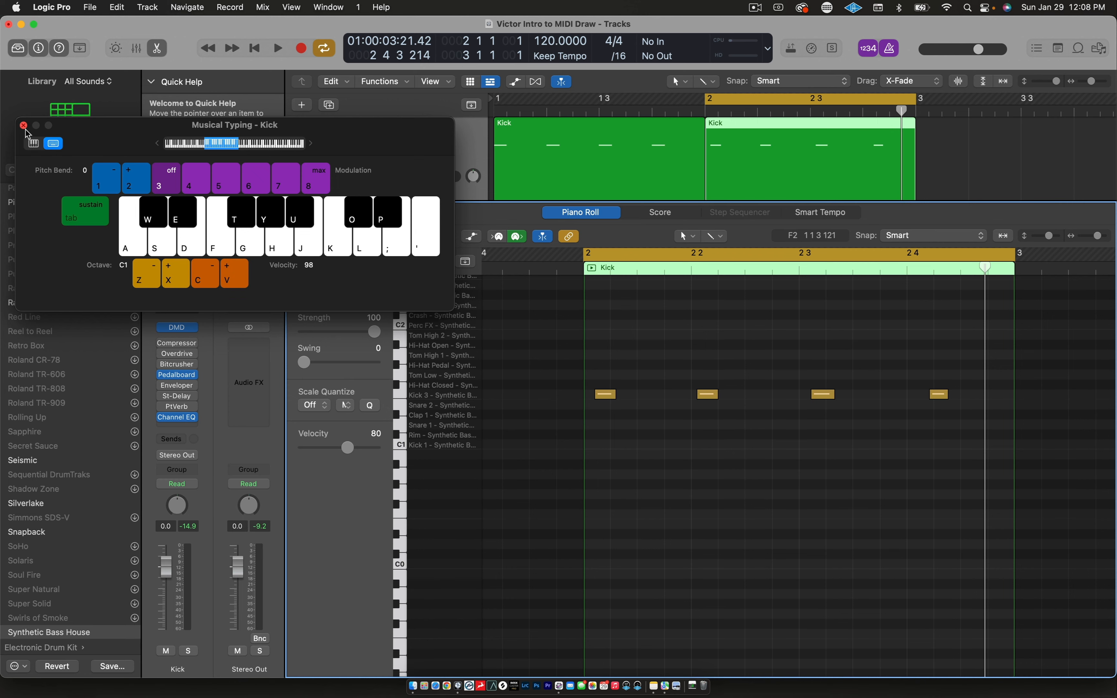
Close Musical Typing to clear the Piano Roll for inspecting the recorded Kick 3 notes.
left_click_drag(122, 137, 142, 339)
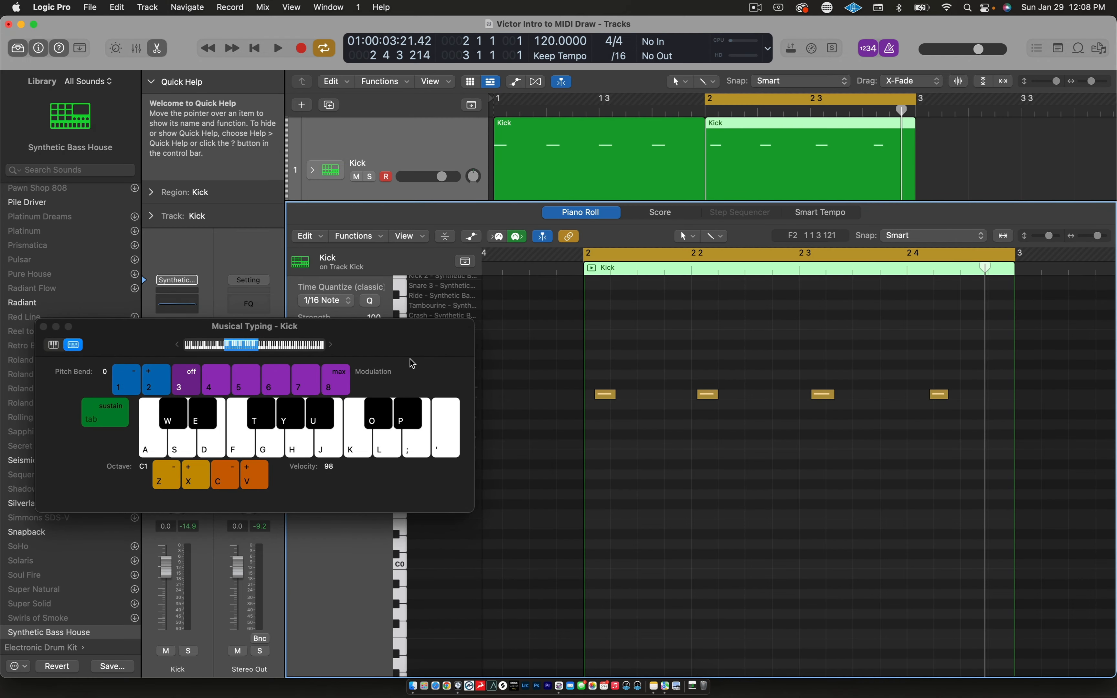
key("super+k")
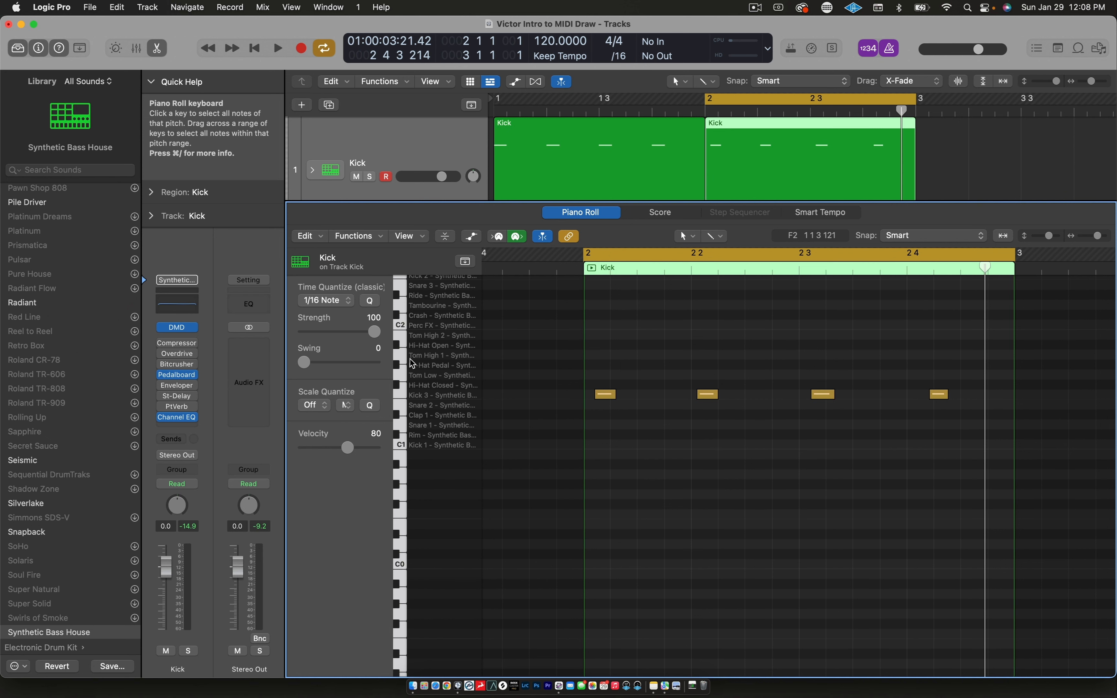
scroll(696, 411, "up", 3)
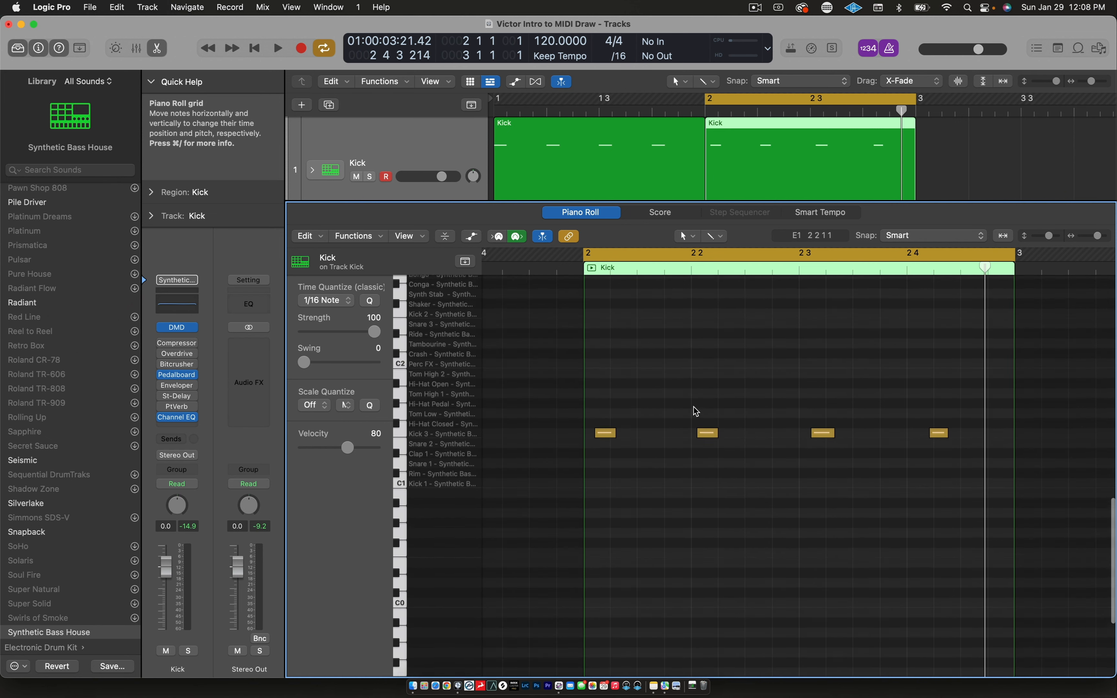
scroll(696, 411, "up", 1)
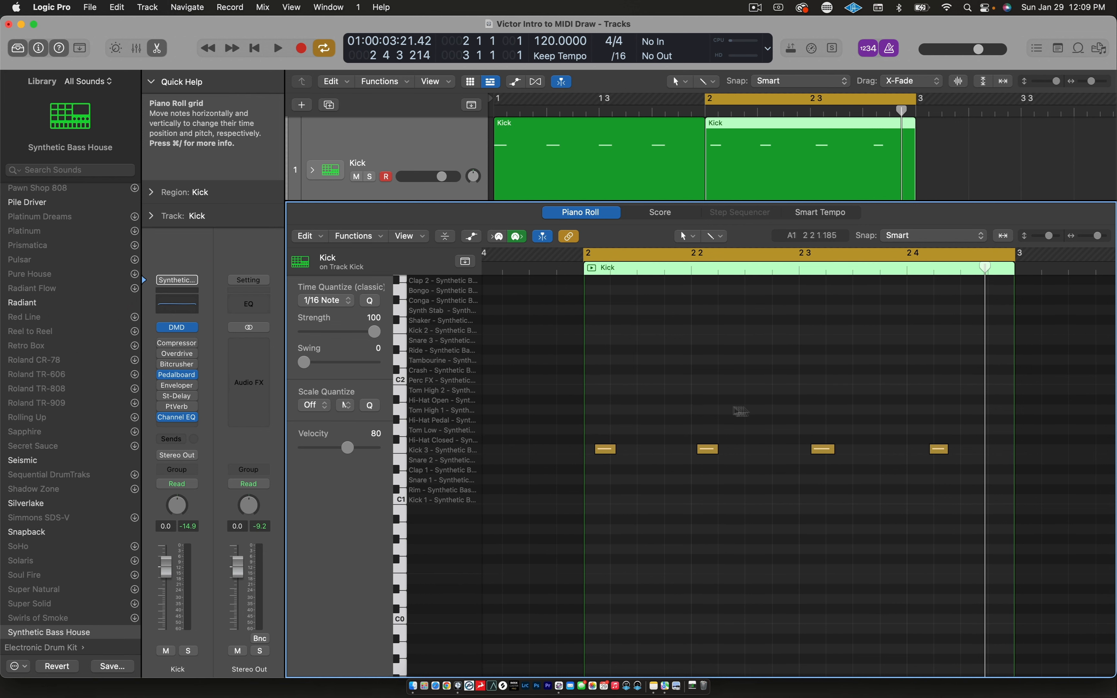
key("super+Right")
key("super+Left")
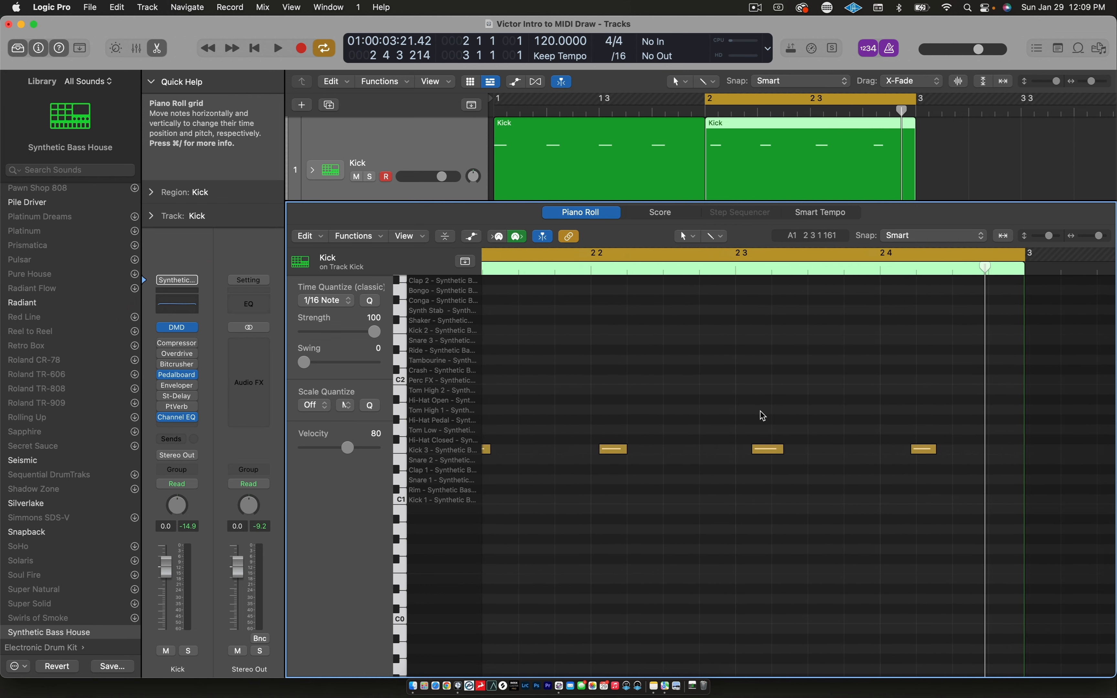
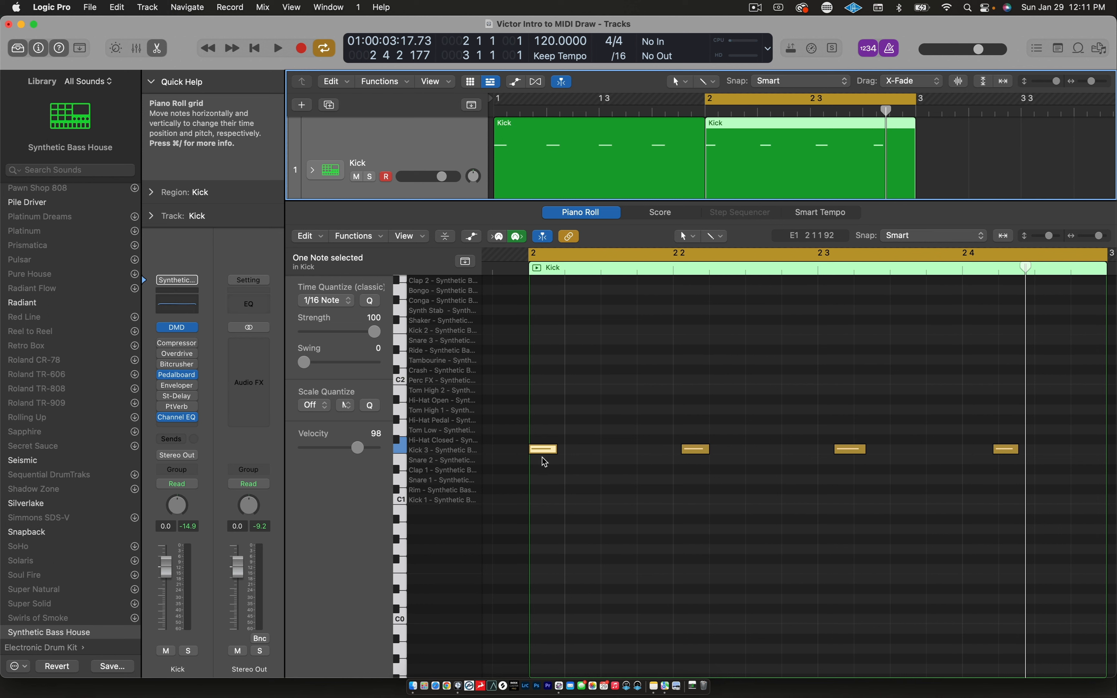
Move the second, third and fourth Kick 3 notes onto beats 2, 3 and 4 of bar 2, and play back the pattern.
scroll(541, 453, "right", 2)
scroll(542, 453, "up", 1)
left_click_drag(668, 460, 660, 459)
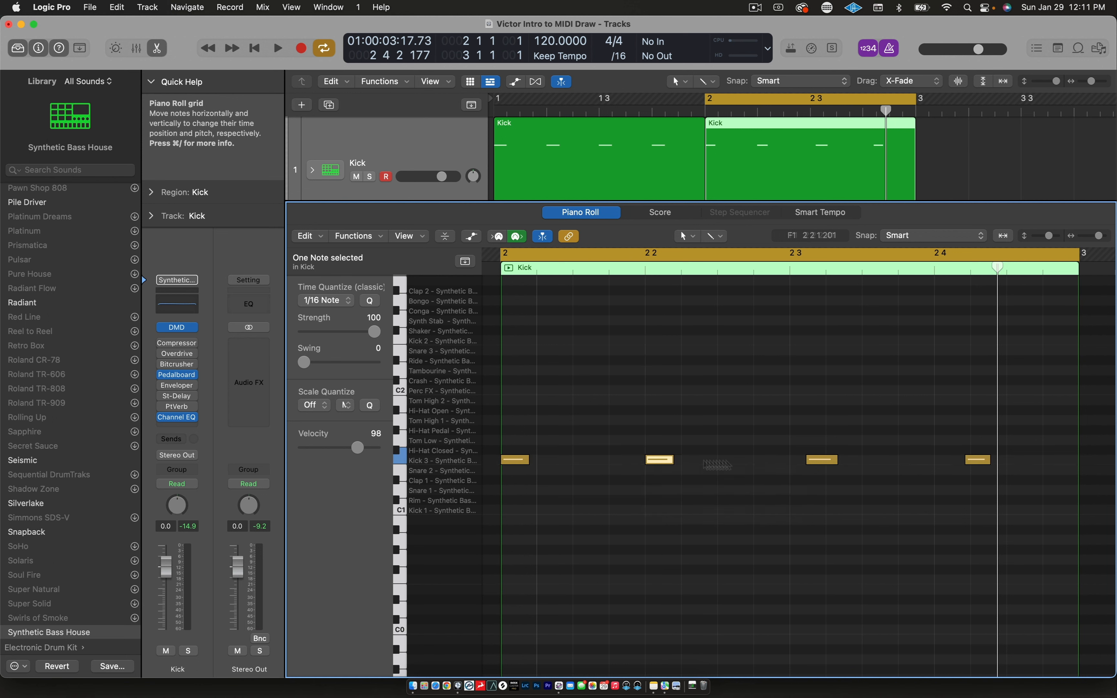
left_click_drag(818, 459, 805, 460)
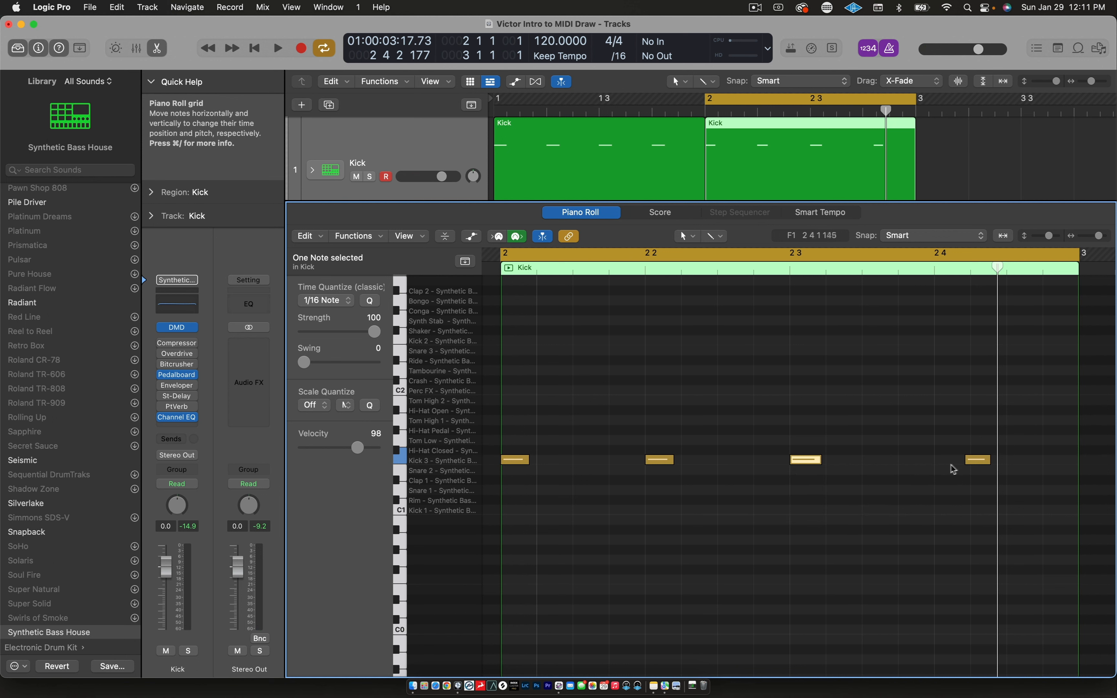
left_click_drag(981, 460, 950, 460)
key("space")
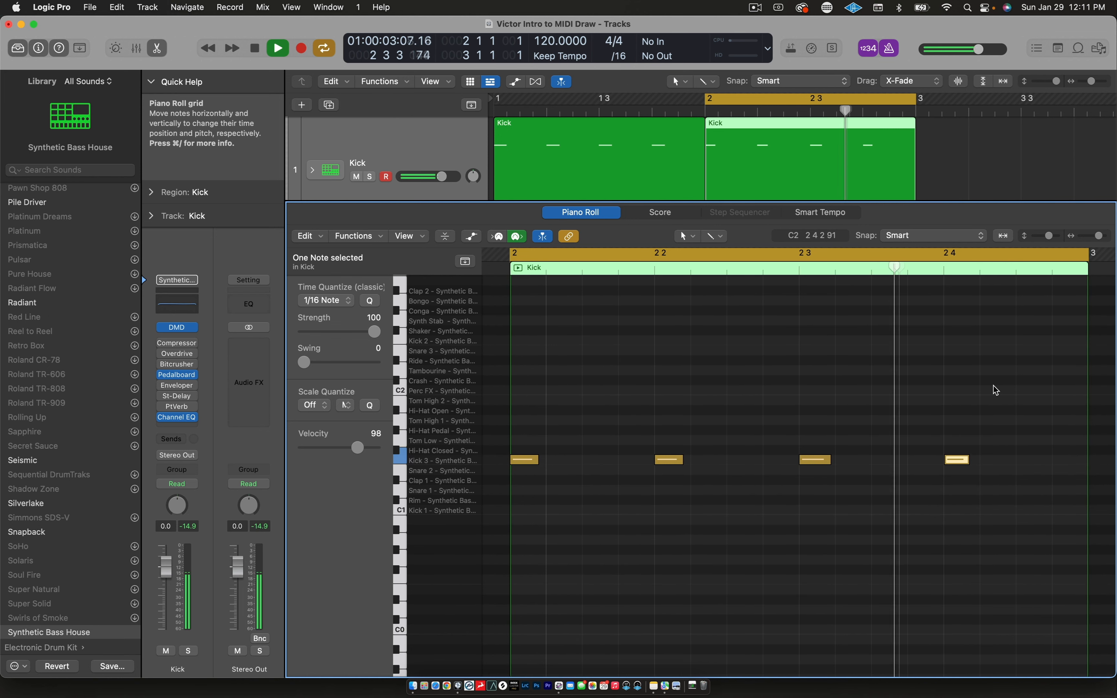
key("space")
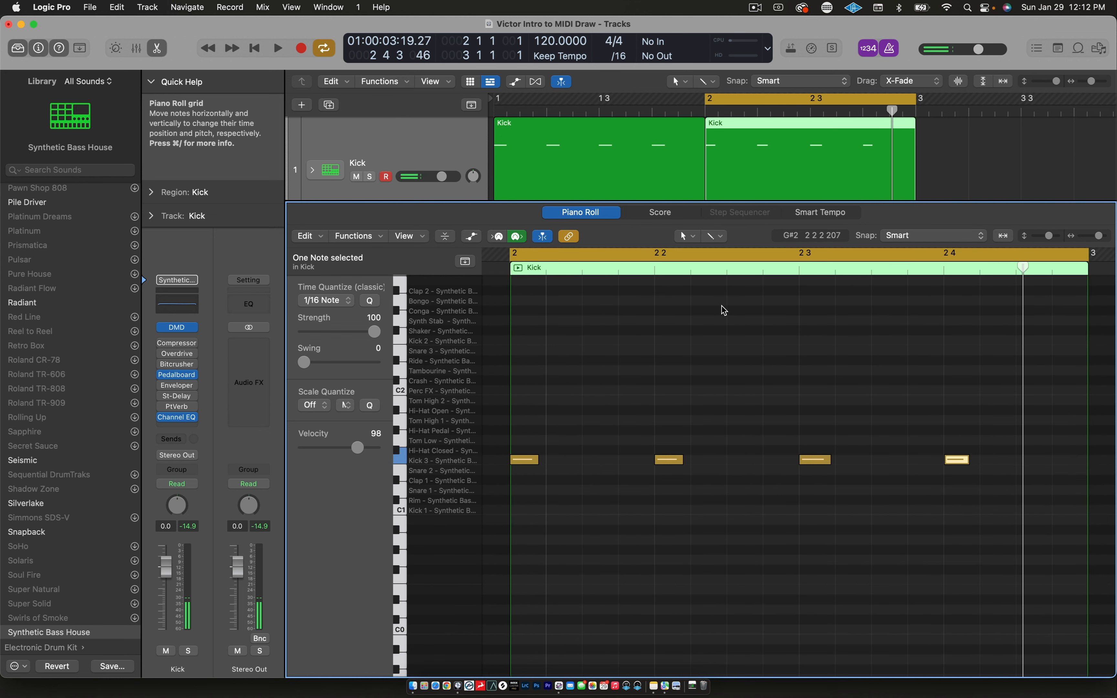
Extend the cycle range to span bars 1 and 2 and play back both Kick regions.
left_click_drag(706, 98, 495, 123)
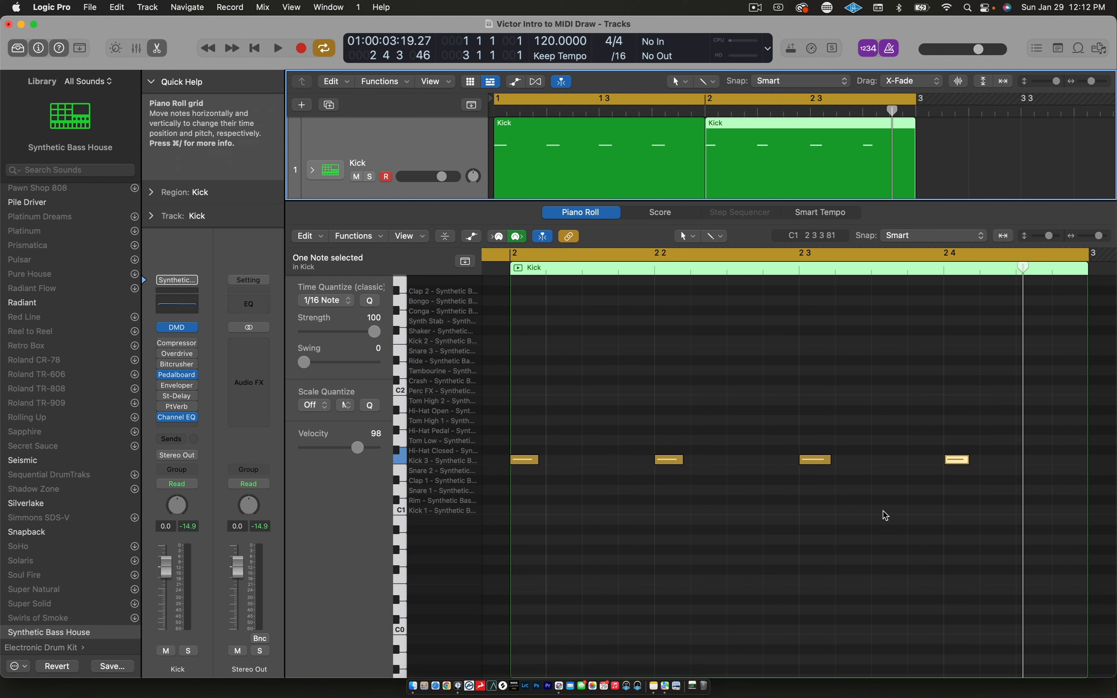
key("space")
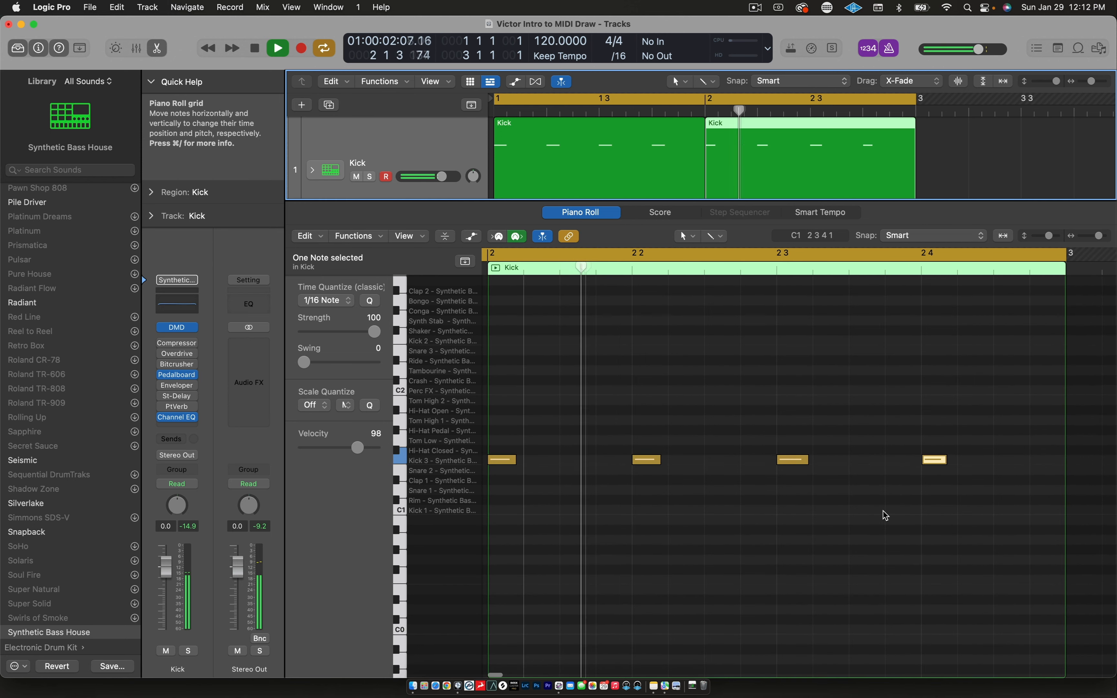
key("space")
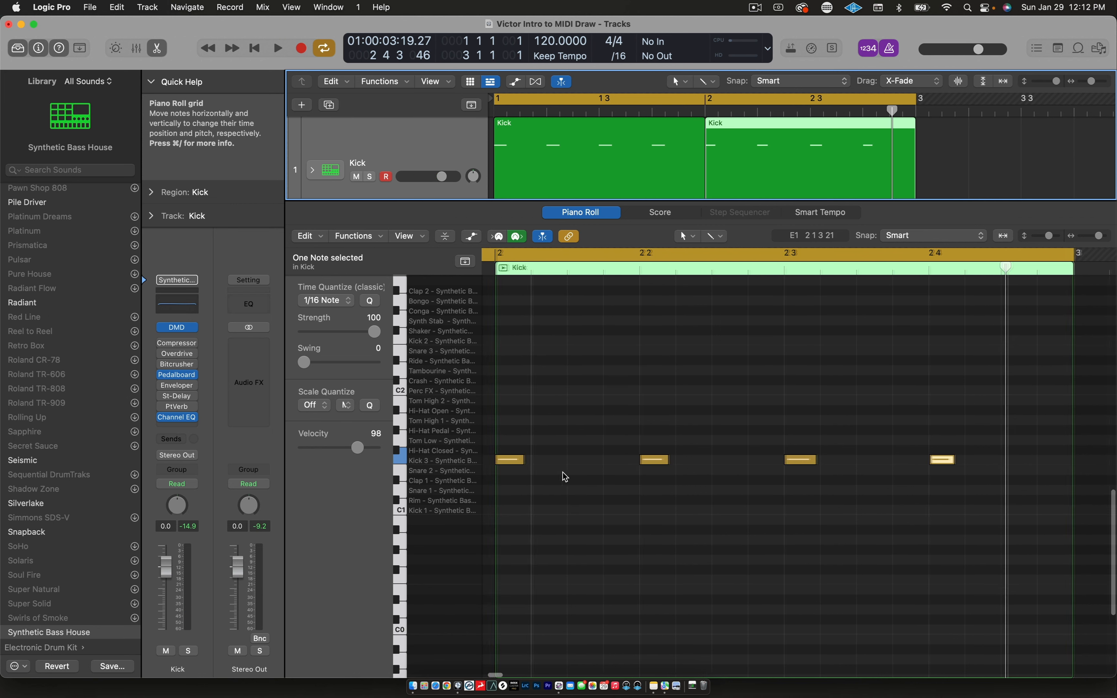
scroll(563, 477, "left", 2)
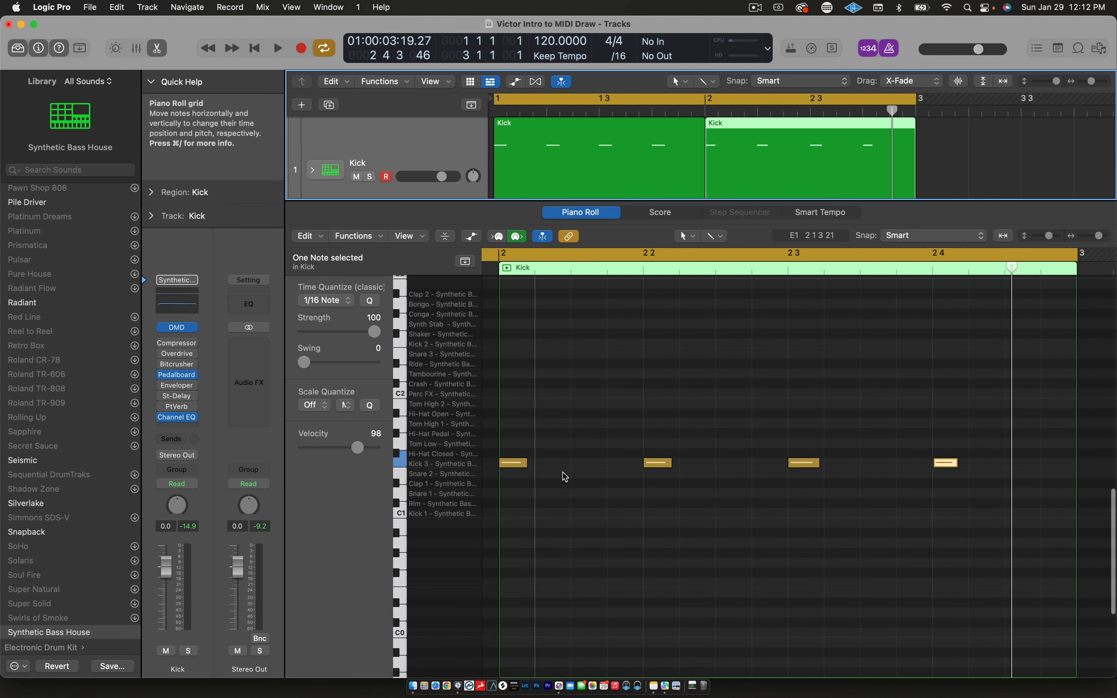
Undo the manual moves of the four Kick 3 notes in bar 2 and clear the note selection.
left_click(600, 442)
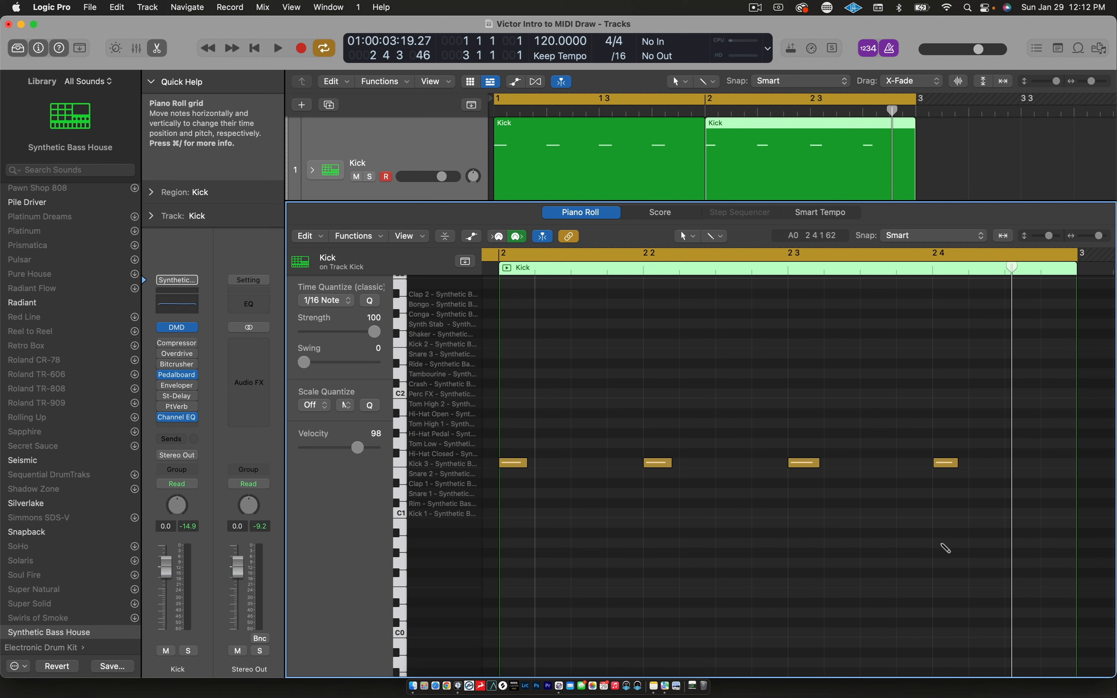
key("super+z")
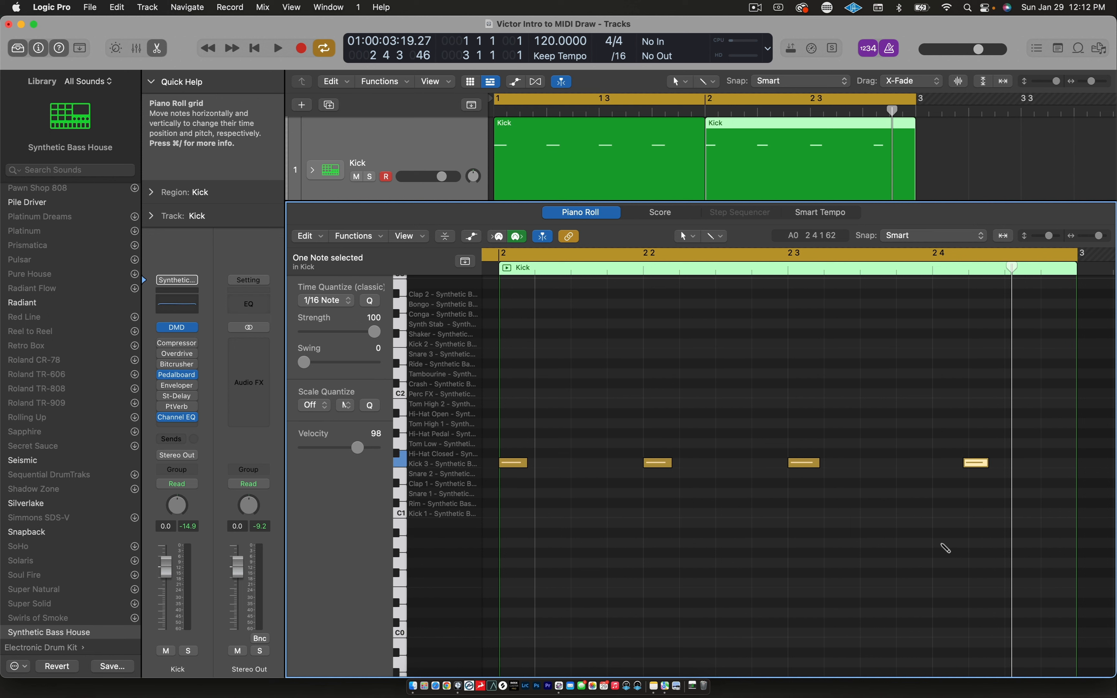
key("super+z")
key("super+z")
key("super+z")
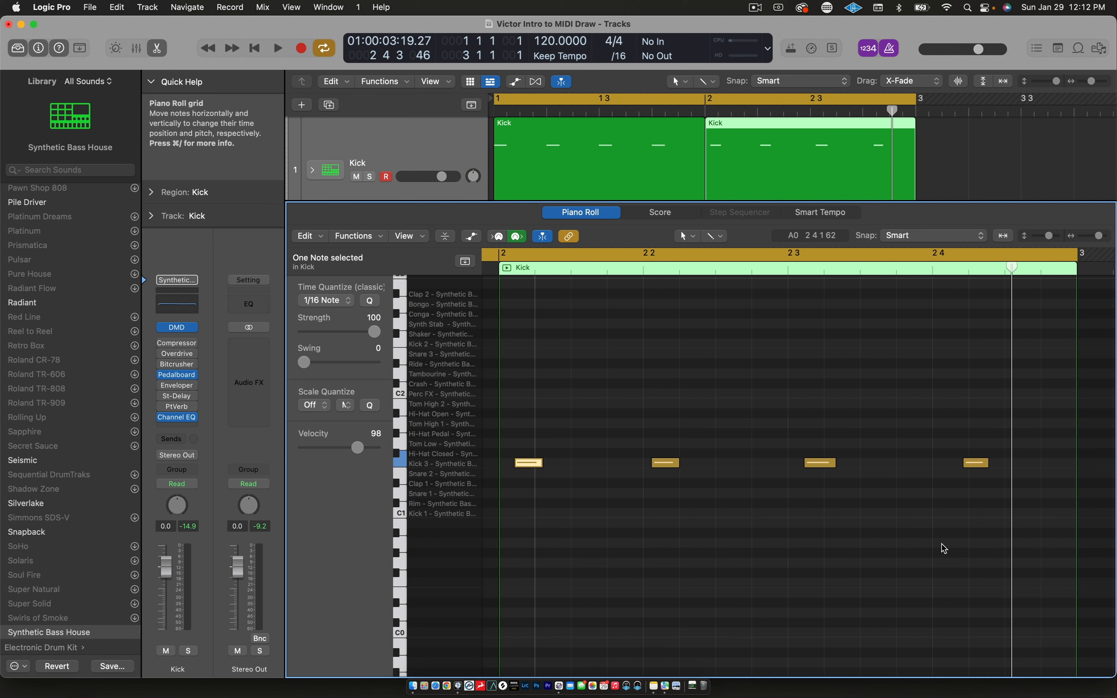
left_click(944, 526)
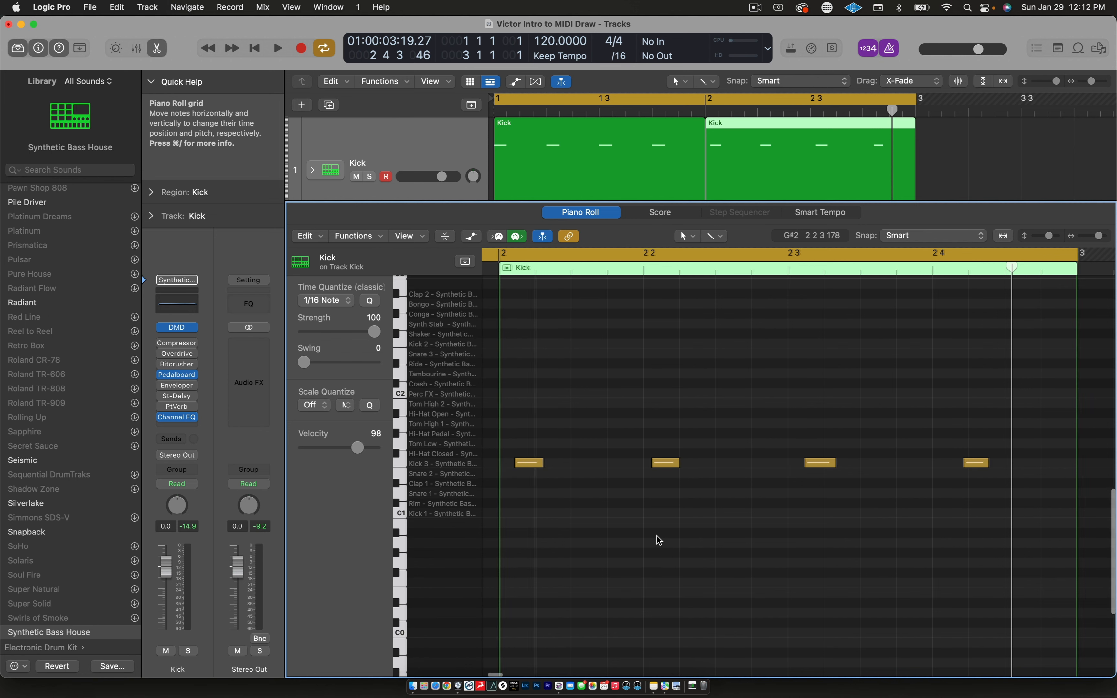
Select all four Kick 3 notes in the bar 2 region and time-quantize them to 1/8 Note.
scroll(655, 541, "left", 2)
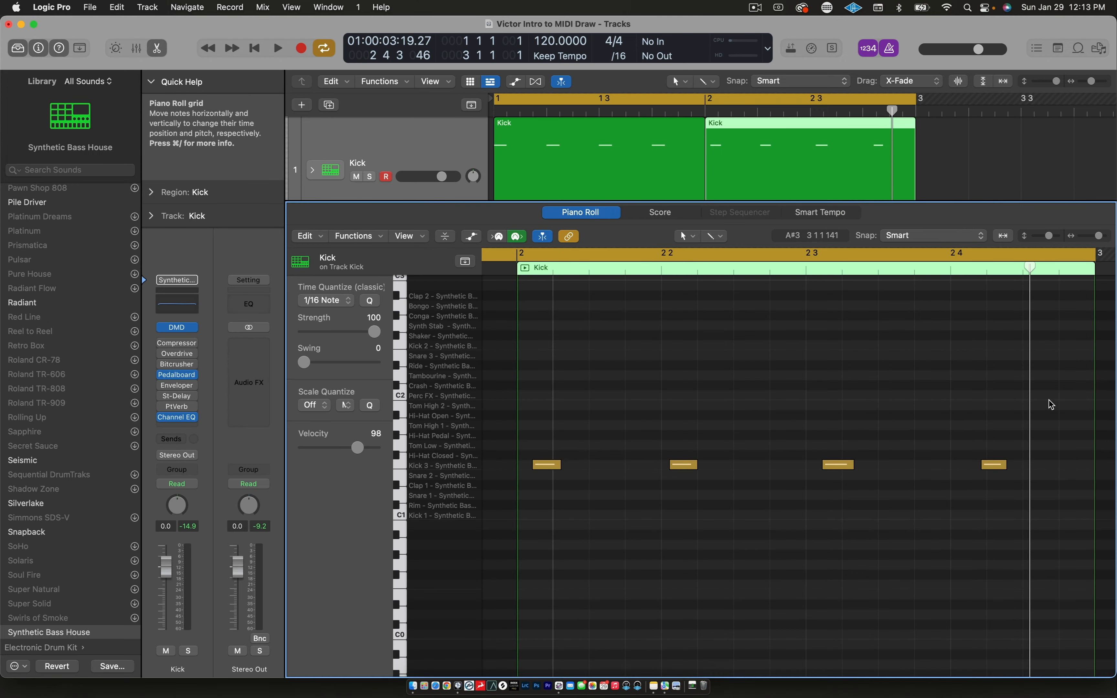
left_click_drag(1049, 400, 483, 517)
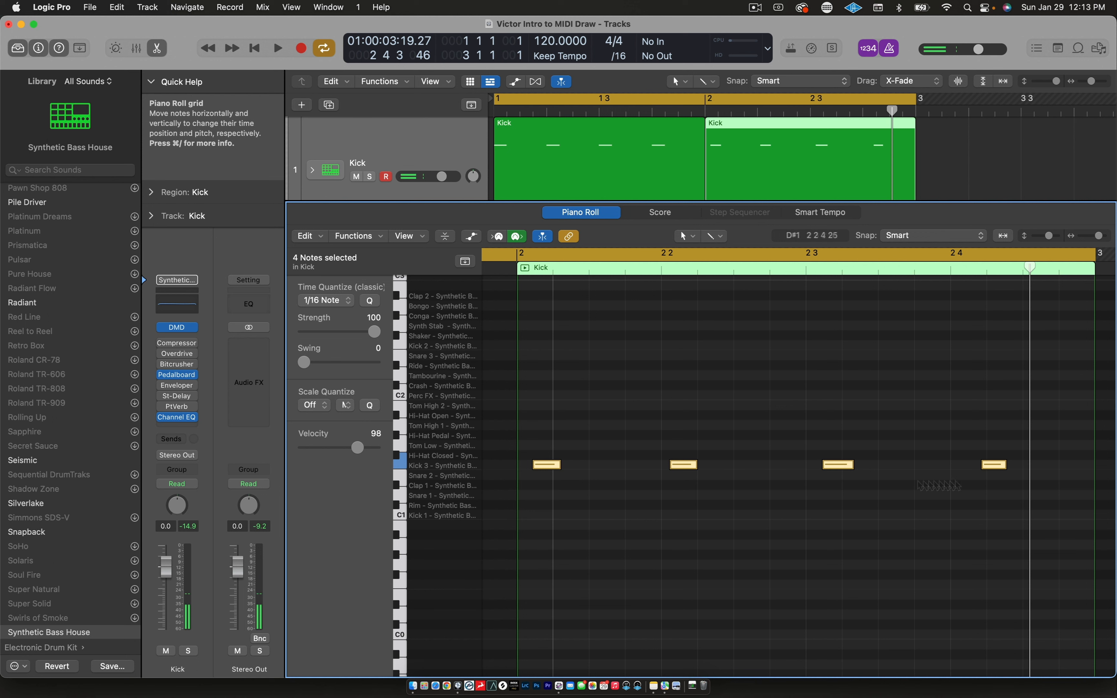
left_click(872, 583)
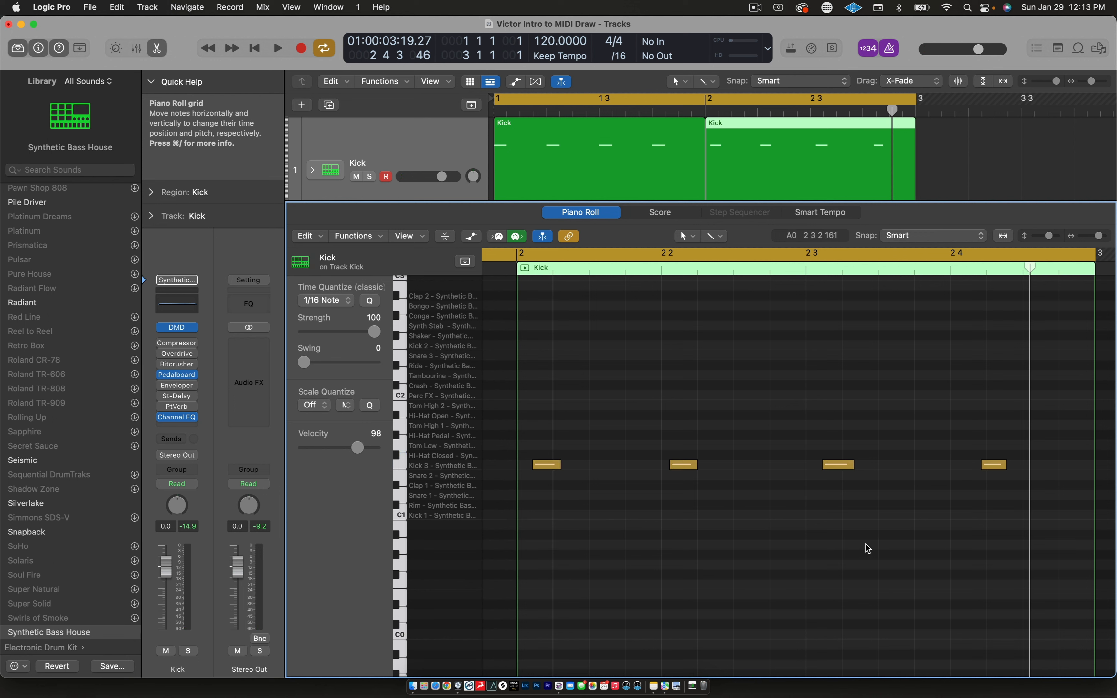
key("super+a")
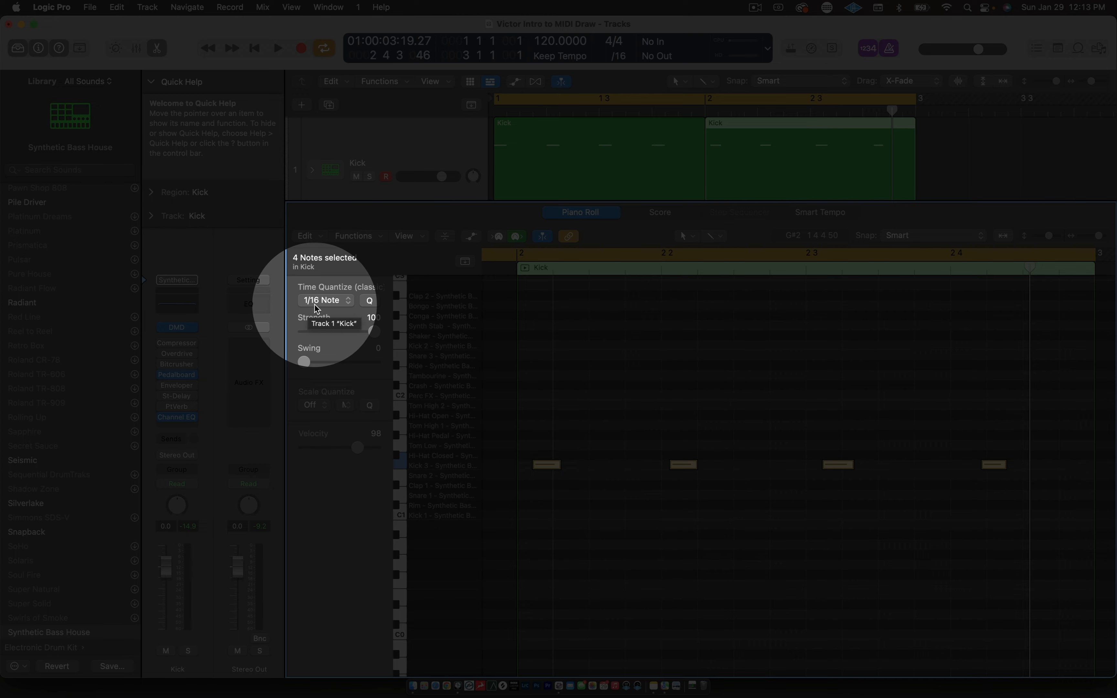
left_click(349, 301)
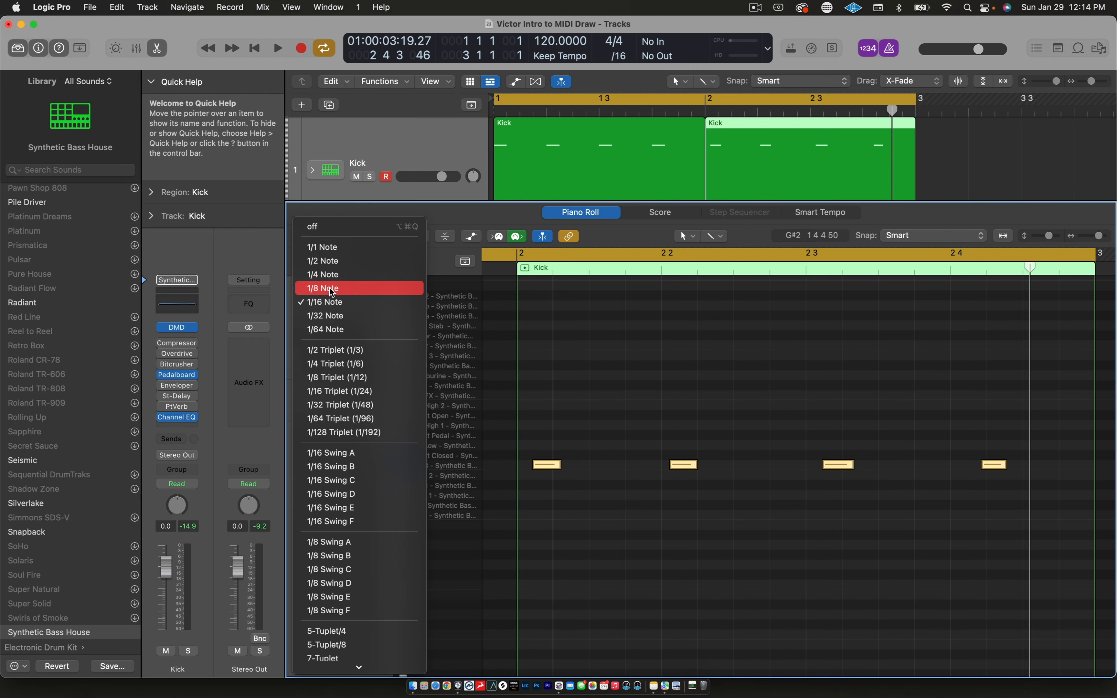
left_click(331, 290)
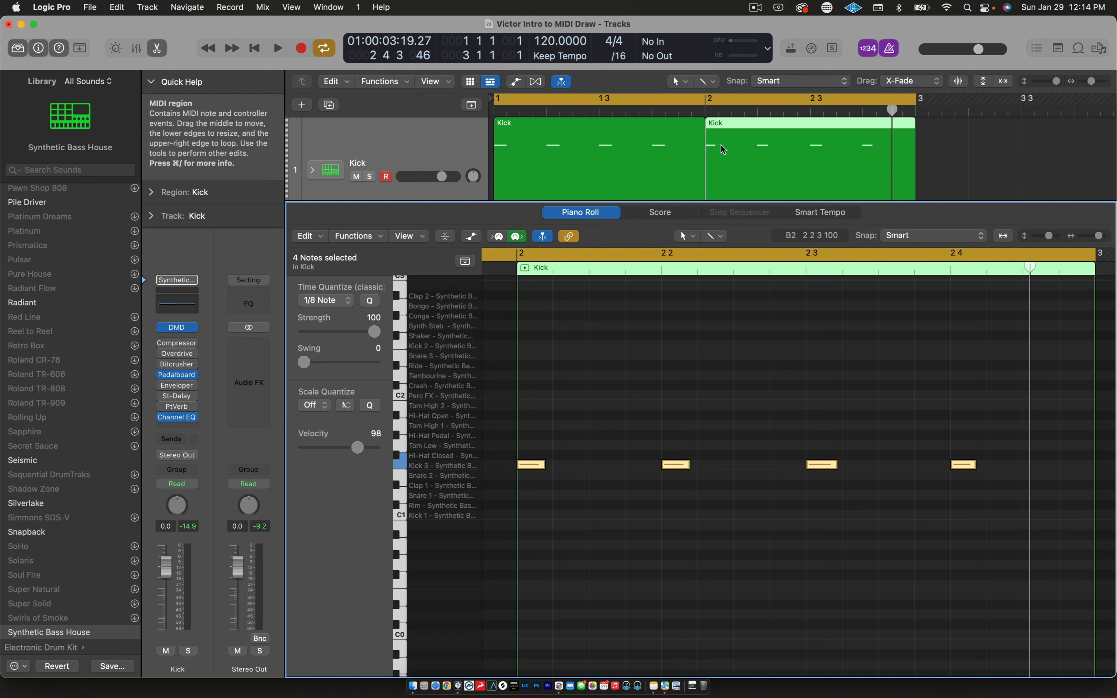
Limit the cycle range to bar 2 and play back the quantized kick pattern.
left_click(719, 101)
left_click(713, 104)
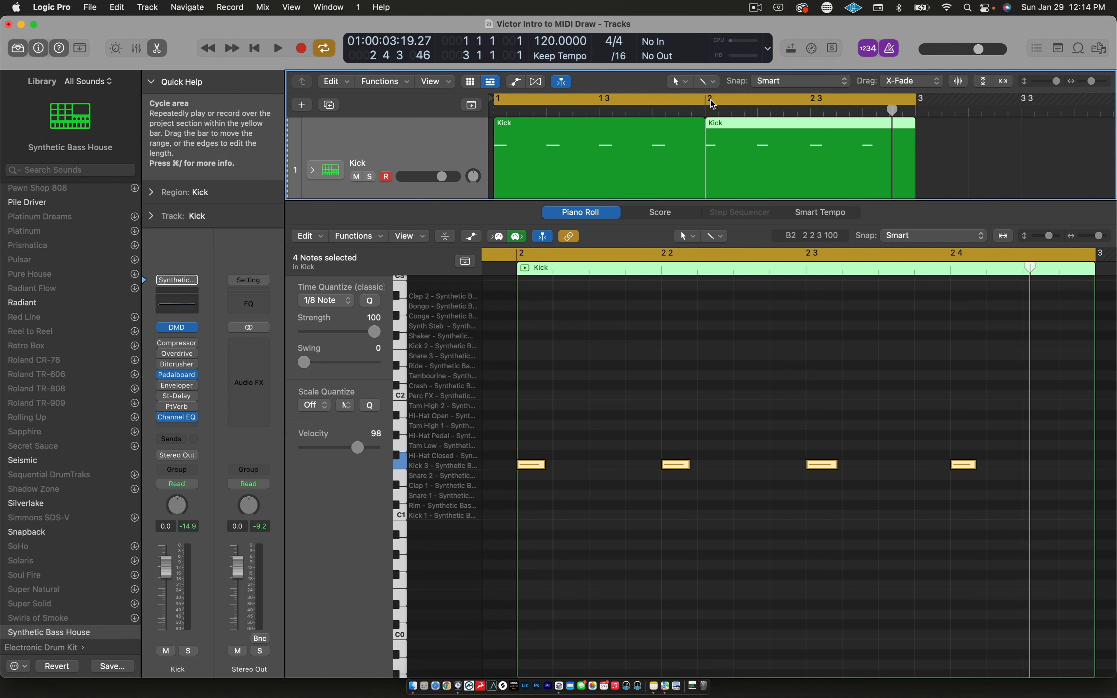
left_click(713, 104)
left_click_drag(711, 105, 912, 103)
key("space")
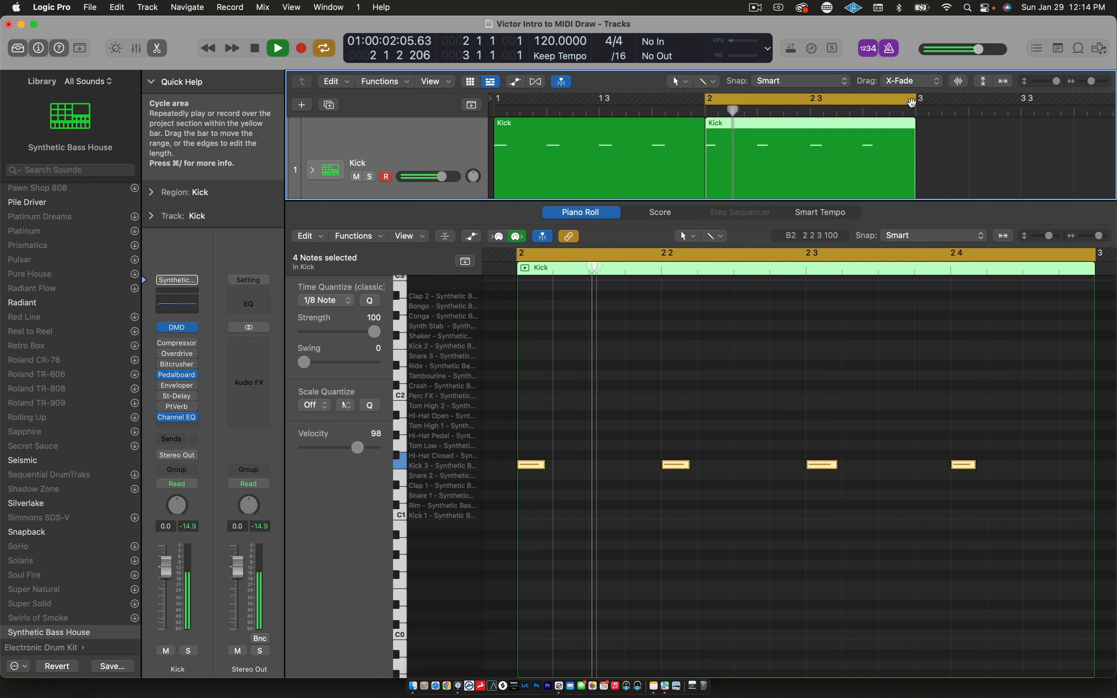
key("space")
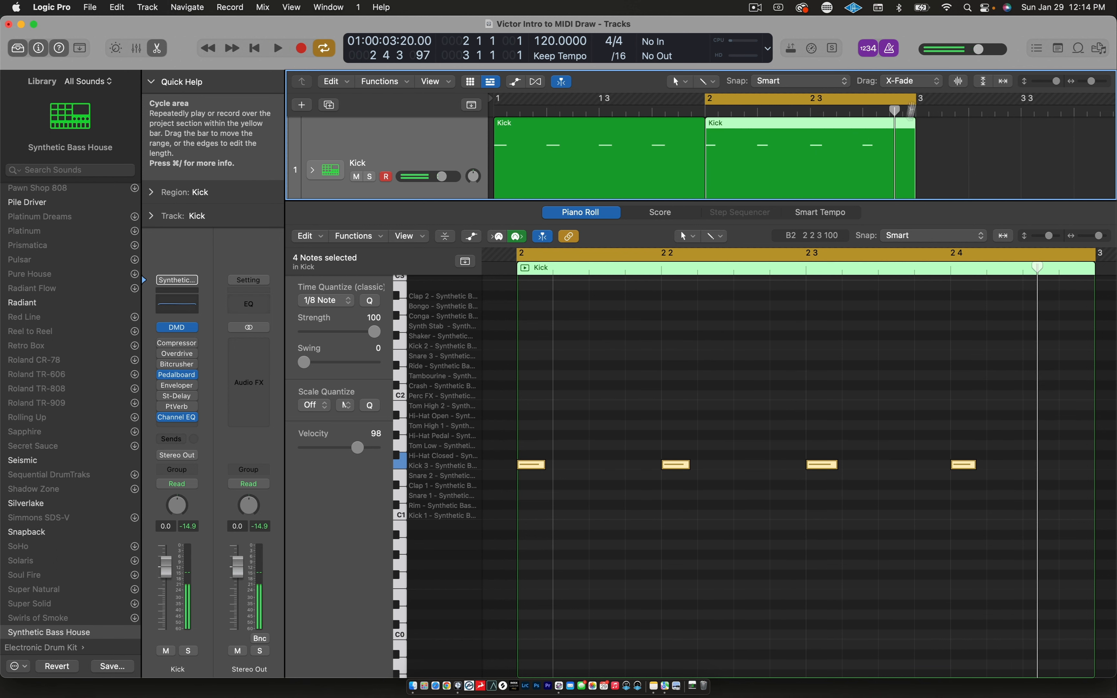